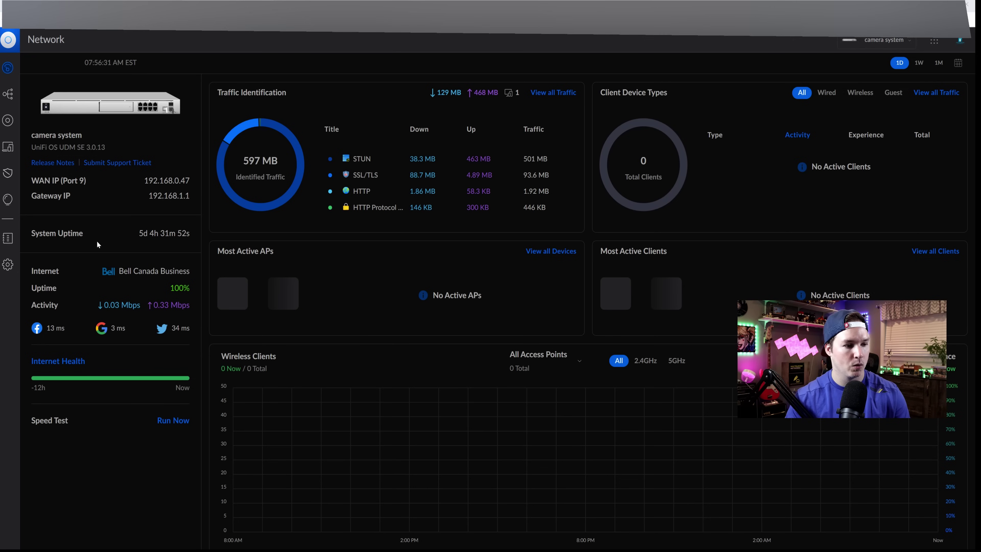
Step: Go to Settings > Networks and start creating a new network
{"action": "left_click", "coordinate": [11, 265]}
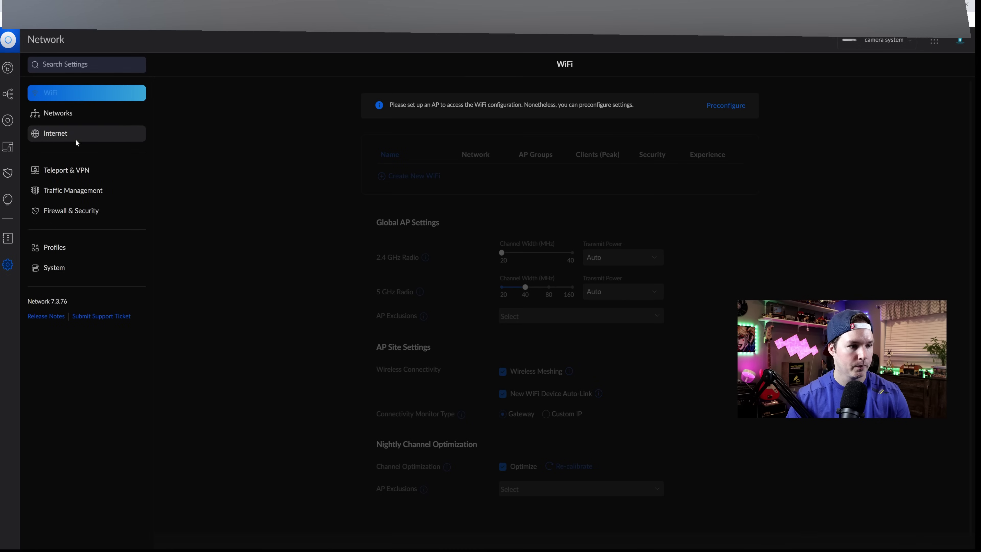
{"action": "left_click", "coordinate": [68, 116]}
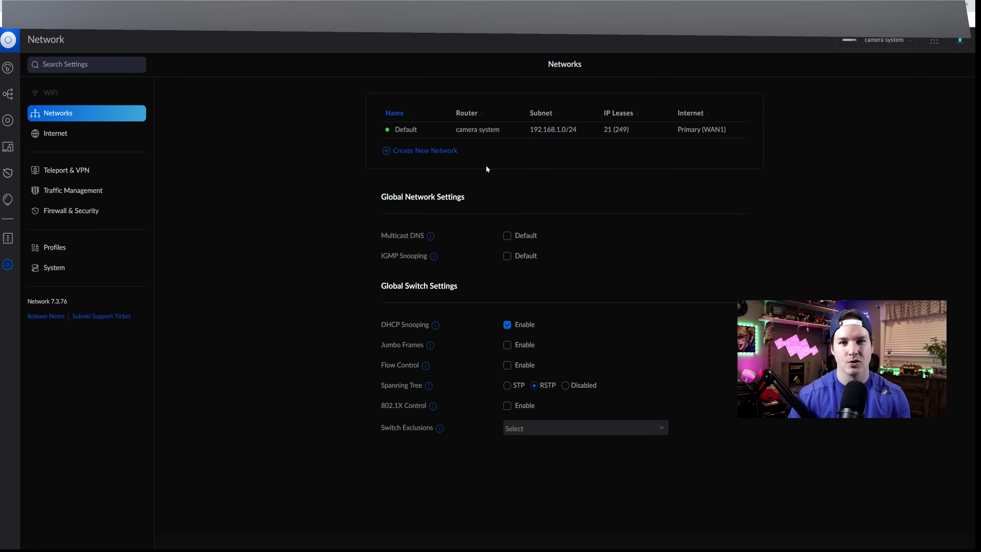
{"action": "left_click", "coordinate": [421, 153]}
Step: Add the 'Cameras' network with auto-scale off, gateway 192.168.20.1 and manual VLAN ID 20
{"action": "left_click", "coordinate": [524, 103]}
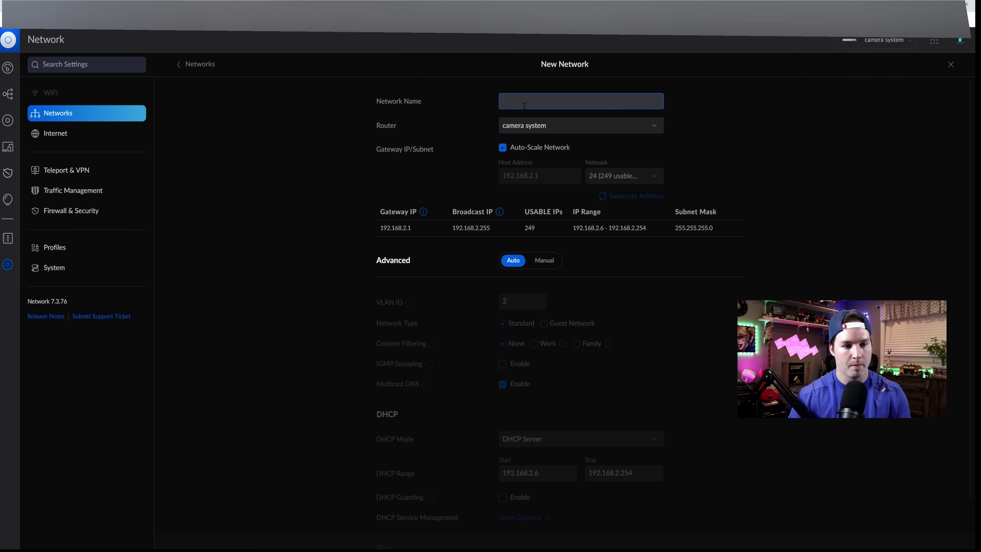
{"action": "type", "text": "CAmeras"}
{"action": "key", "text": "ctrl+a"}
{"action": "type", "text": "Cameras"}
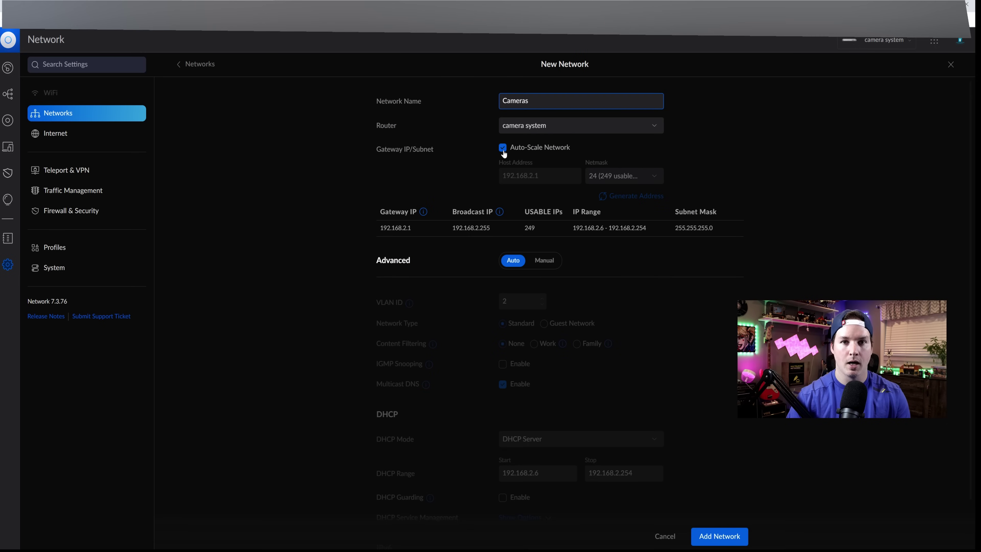
{"action": "left_click", "coordinate": [502, 148]}
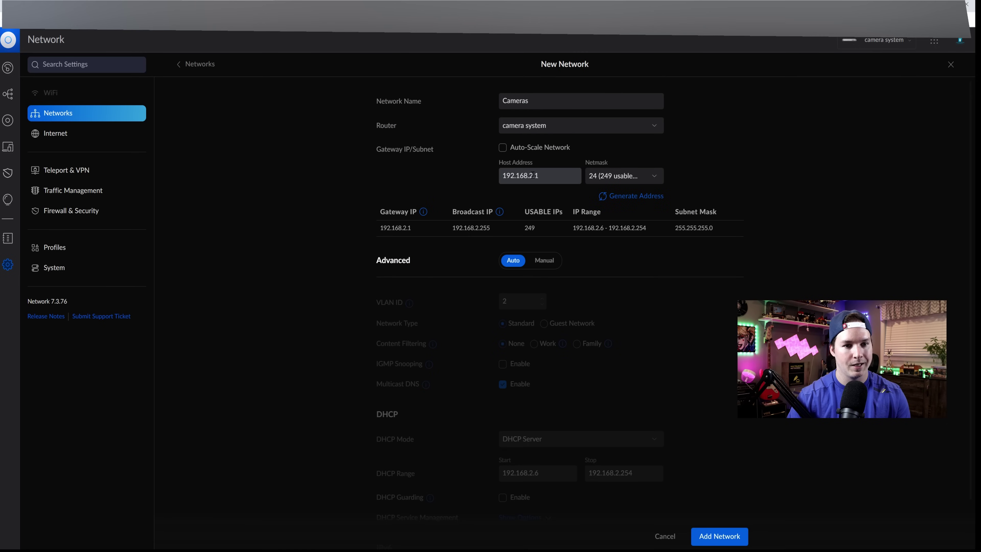
{"action": "left_click", "coordinate": [532, 175]}
{"action": "type", "text": "0"}
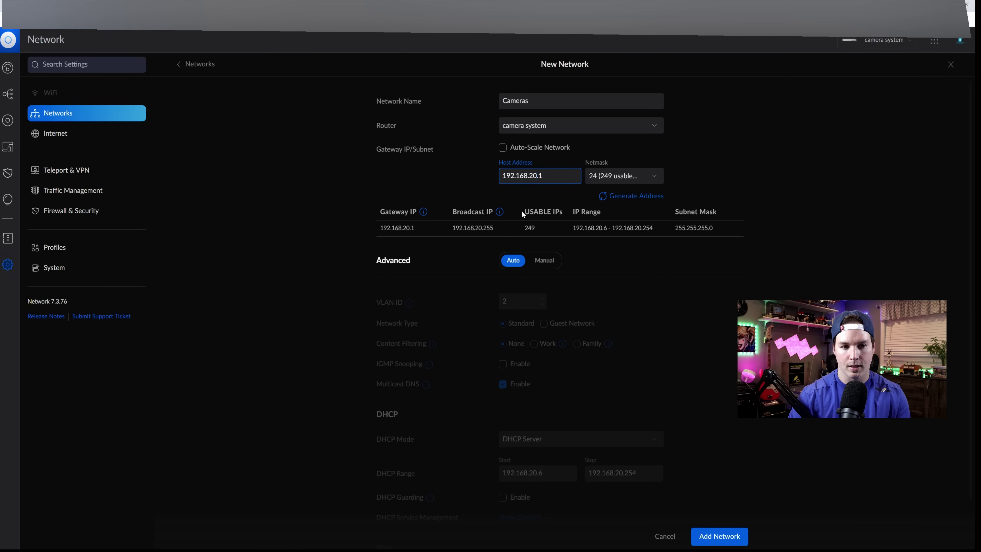
{"action": "left_click", "coordinate": [547, 262]}
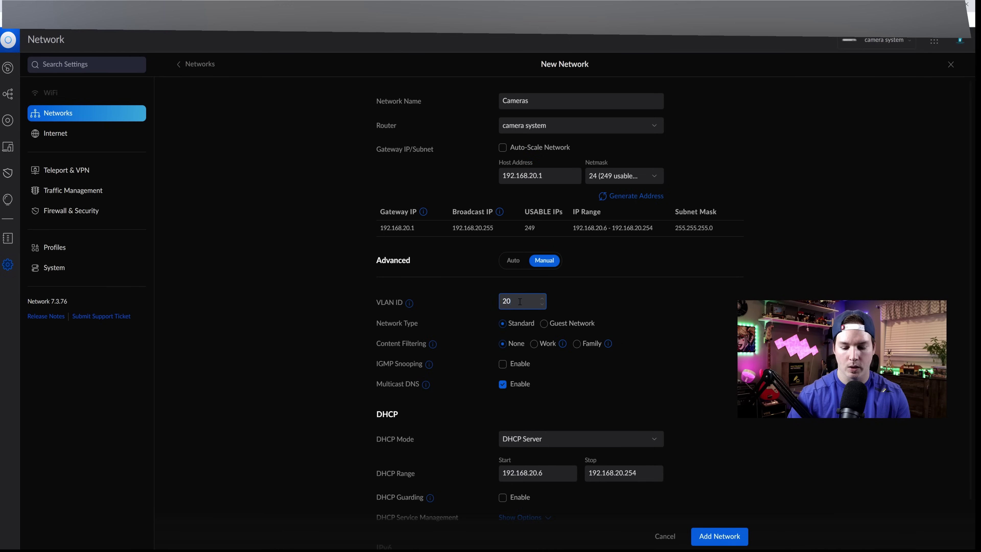
{"action": "left_click", "coordinate": [737, 544]}
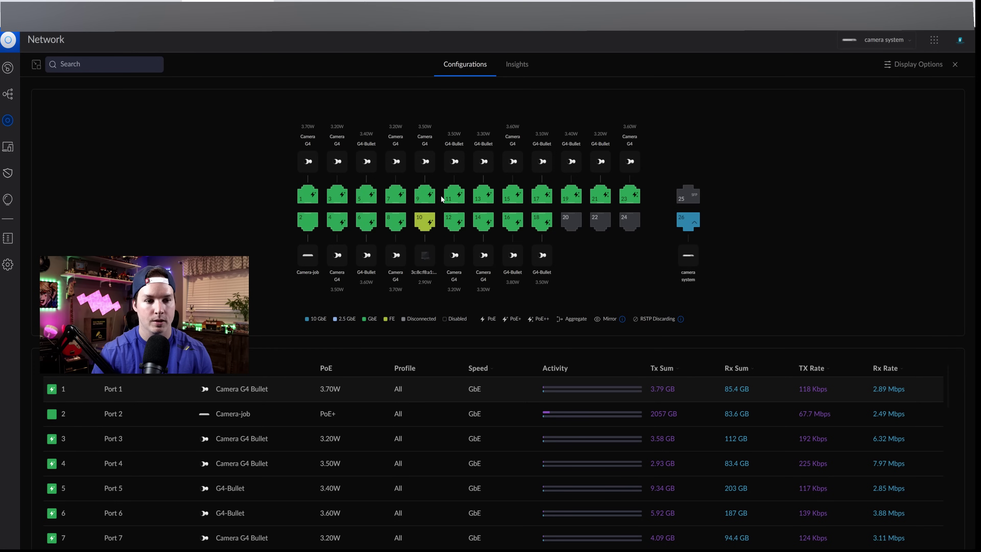
Step: Select camera ports 1–19, 21 and 23 and apply the Cameras port profile to them
{"action": "left_click", "coordinate": [307, 195]}
{"action": "left_click", "coordinate": [307, 221]}
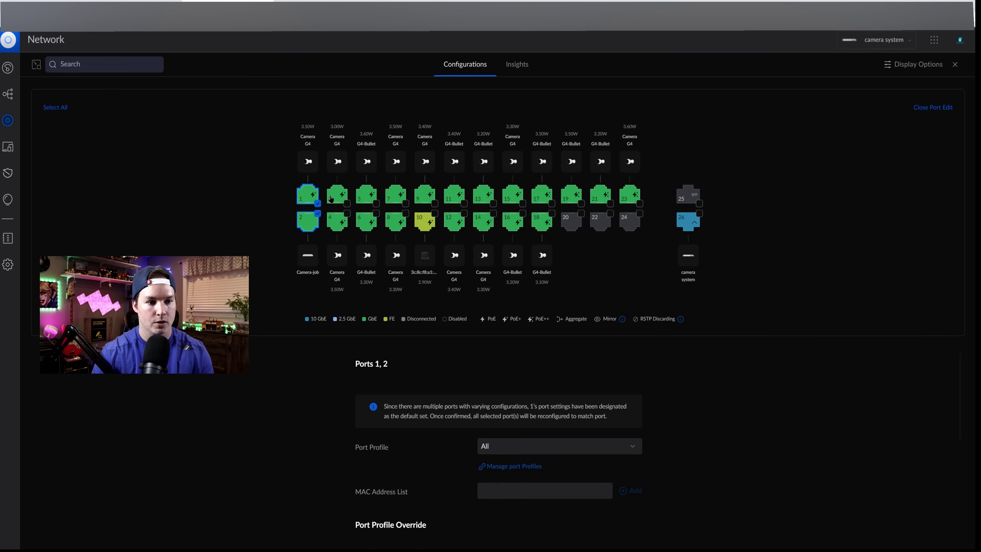
{"action": "left_click", "coordinate": [337, 195]}
{"action": "left_click", "coordinate": [337, 221]}
{"action": "mouse_move", "coordinate": [367, 195]}
{"action": "left_mouse_down"}
{"action": "mouse_move", "coordinate": [369, 207]}
{"action": "mouse_move", "coordinate": [391, 209]}
{"action": "mouse_move", "coordinate": [629, 195]}
{"action": "left_mouse_up"}
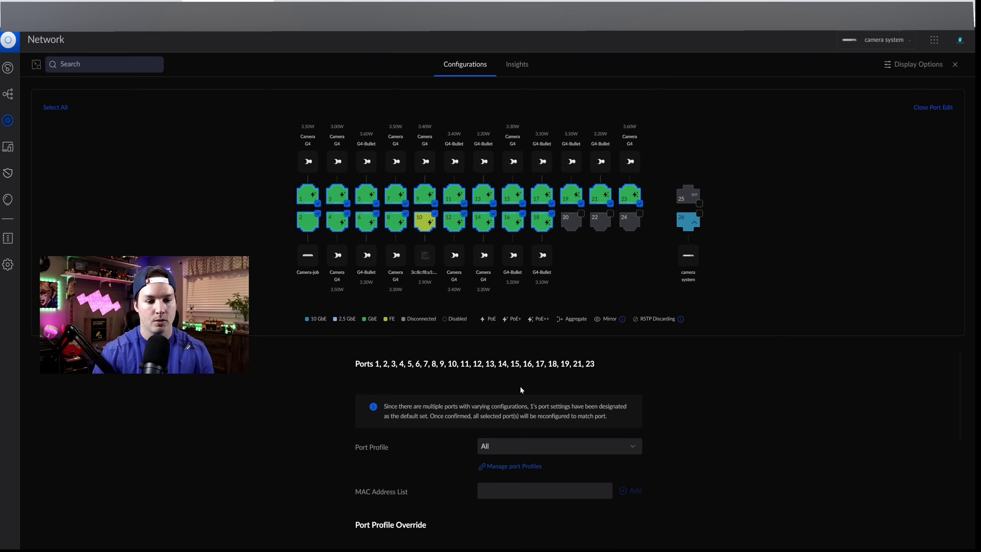
{"action": "left_click", "coordinate": [494, 448]}
{"action": "scroll", "coordinate": [525, 490], "scroll_direction": "down", "scroll_amount": 1}
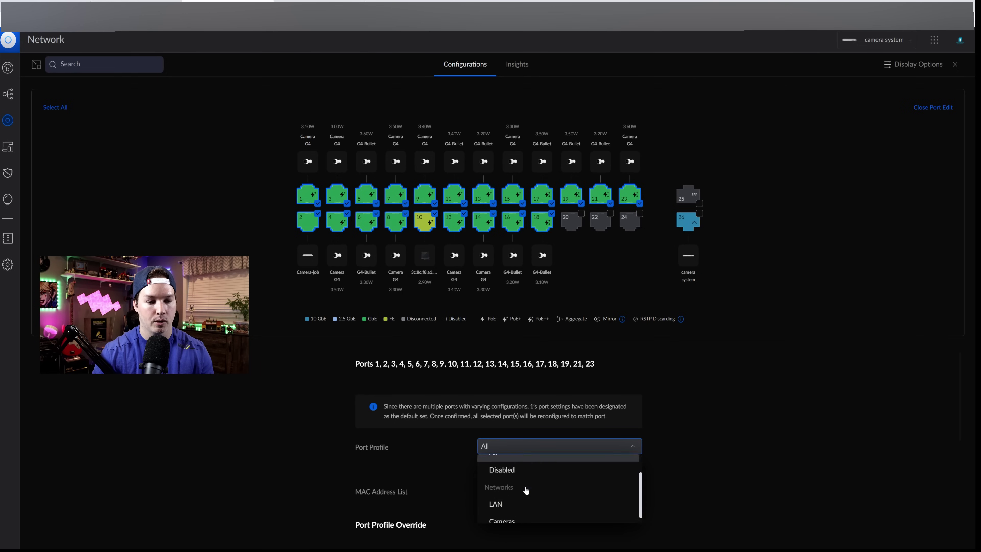
{"action": "left_click", "coordinate": [502, 516]}
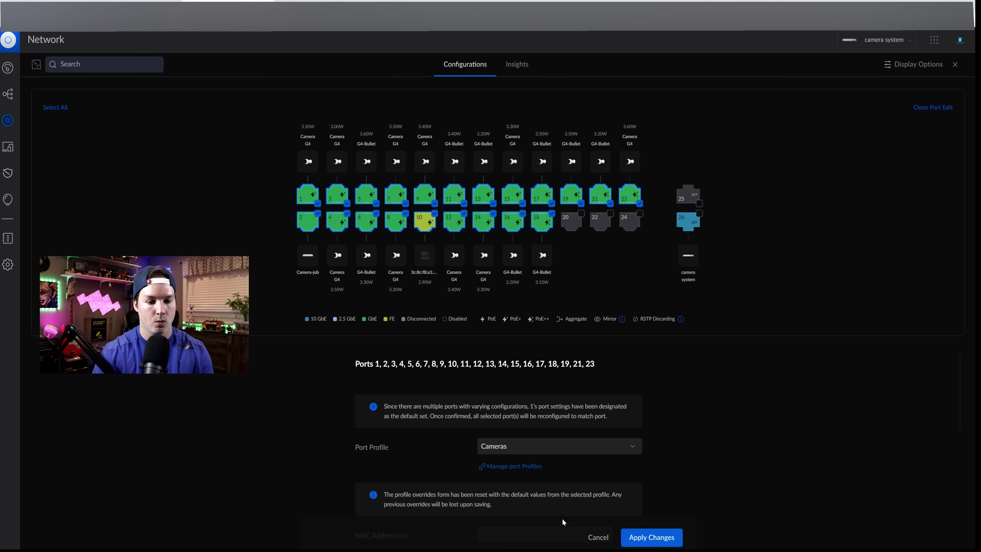
{"action": "left_click", "coordinate": [659, 542]}
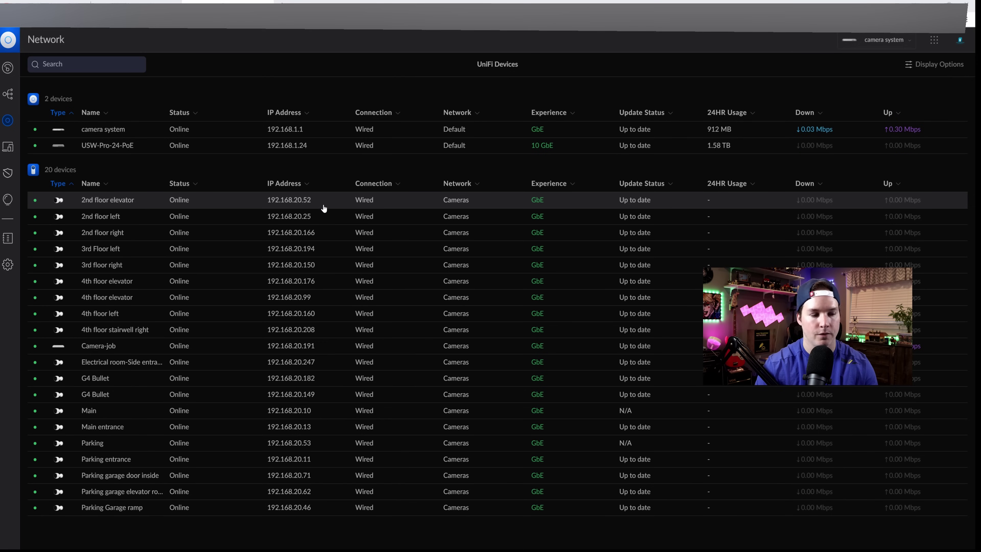
Step: Open Settings after confirming the cameras have 192.168.20.x addresses on the Cameras network
{"action": "left_click", "coordinate": [9, 266]}
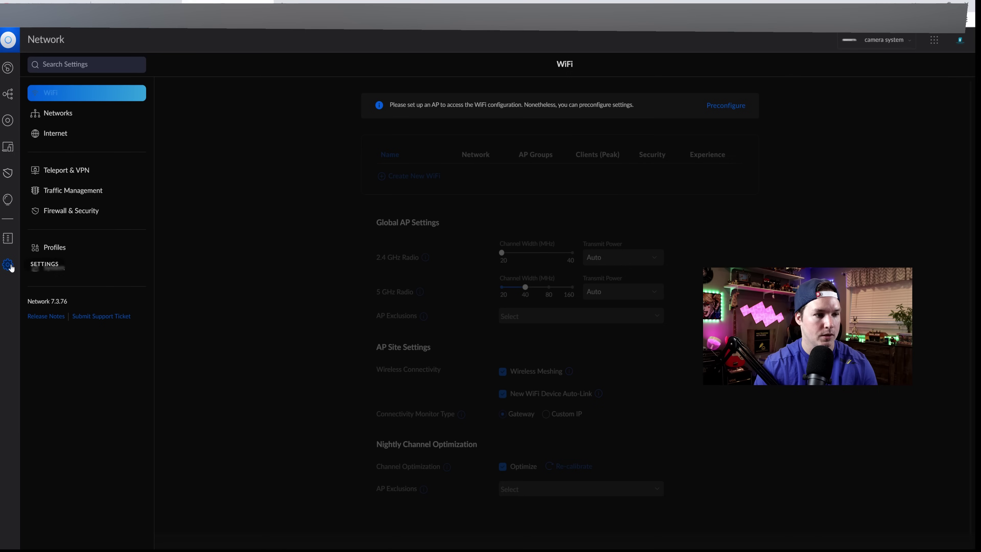
Step: Add a LAN In rule 'Allow established and related' matching established and related connections
{"action": "left_click", "coordinate": [68, 217]}
{"action": "left_click", "coordinate": [692, 282]}
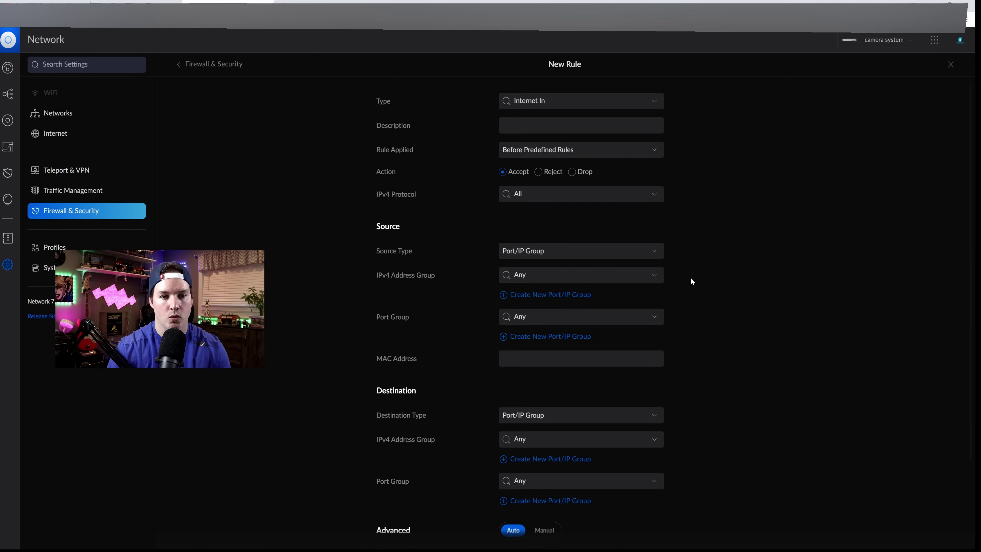
{"action": "left_click", "coordinate": [580, 103]}
{"action": "left_click", "coordinate": [523, 168]}
{"action": "left_click", "coordinate": [521, 127]}
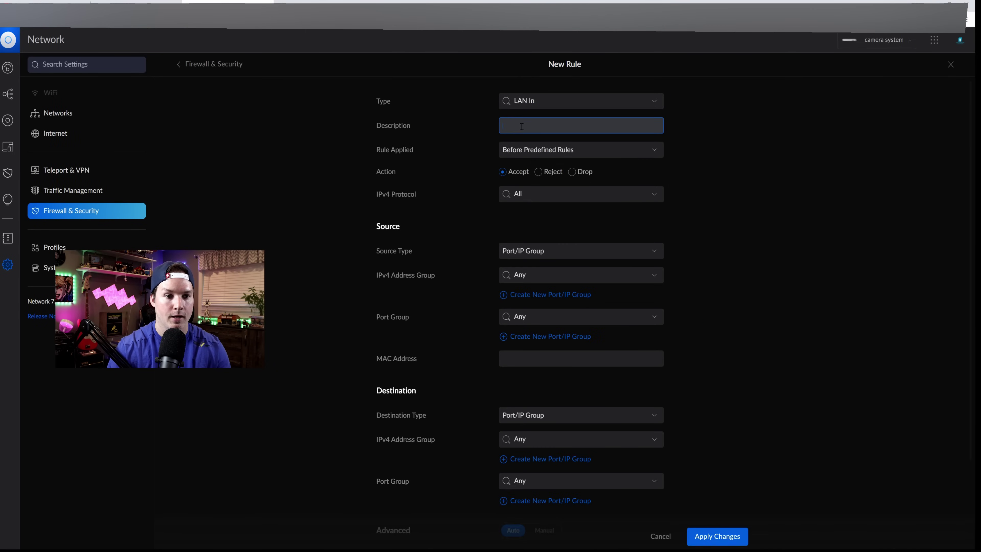
{"action": "type", "text": "Allwo"}
{"action": "key", "text": "BackSpace"}
{"action": "key", "text": "BackSpace"}
{"action": "type", "text": "ow established and related"}
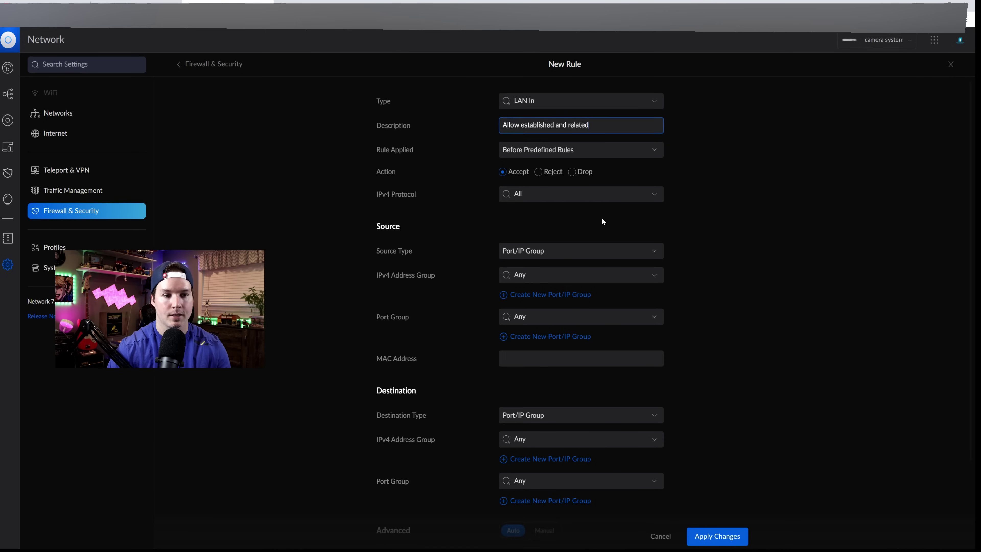
{"action": "scroll", "coordinate": [601, 217], "scroll_direction": "down", "scroll_amount": 3}
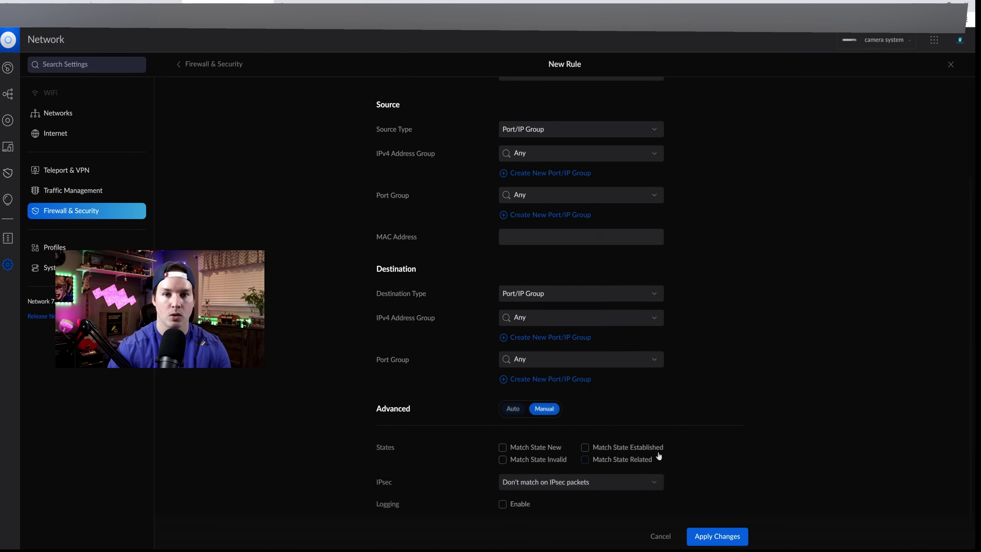
{"action": "left_click", "coordinate": [584, 448]}
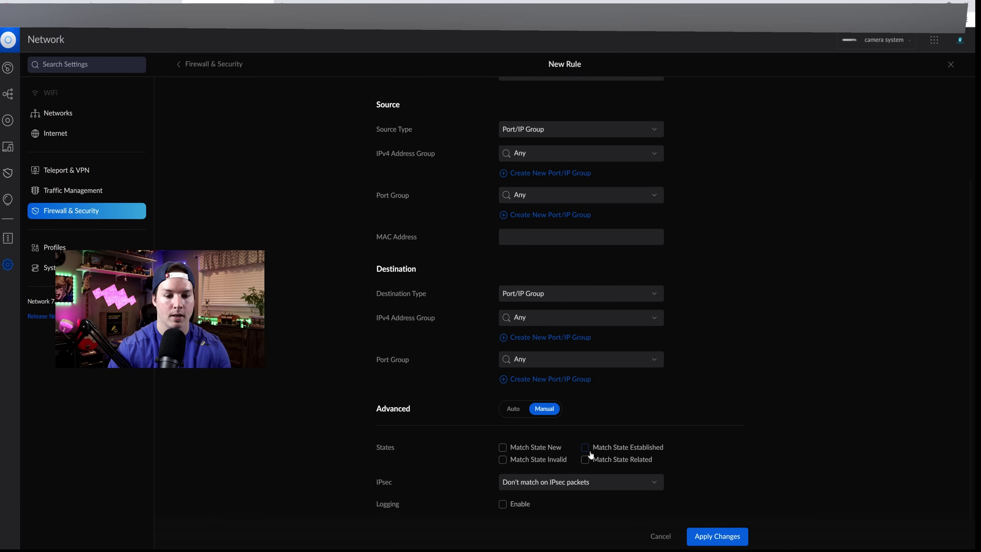
{"action": "left_click", "coordinate": [584, 461]}
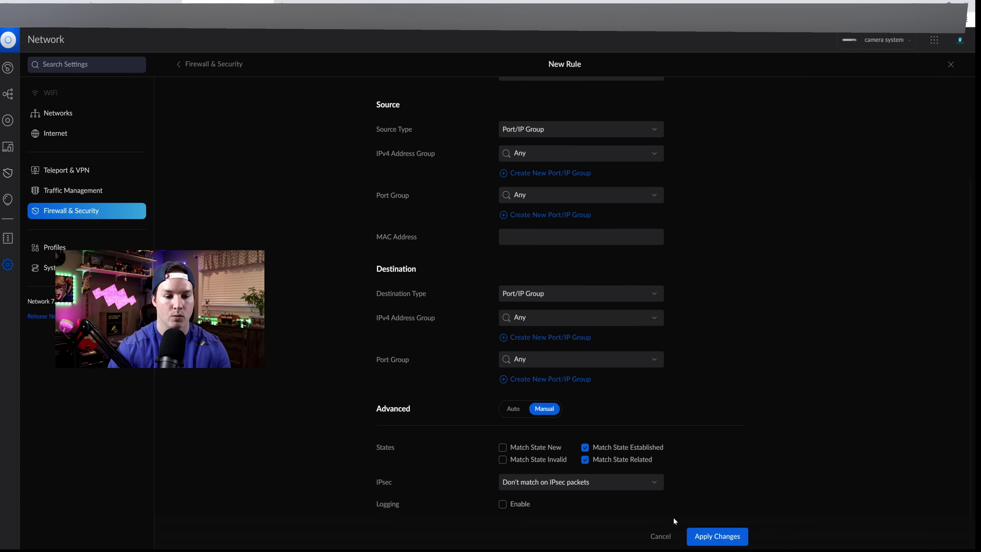
{"action": "left_click", "coordinate": [722, 538]}
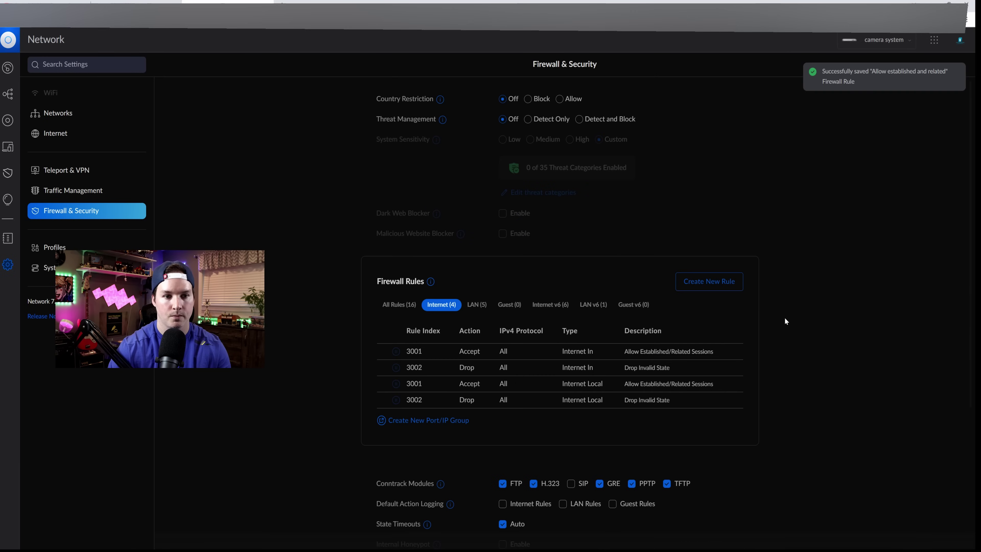
Step: Add a LAN In drop rule 'Drop invalid state' matching invalid-state packets
{"action": "left_click", "coordinate": [733, 288]}
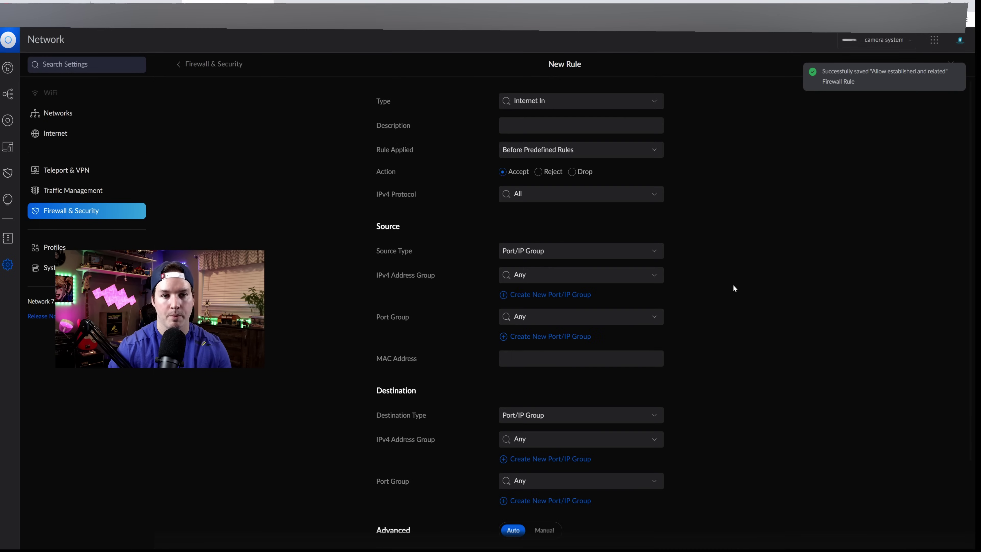
{"action": "left_click", "coordinate": [571, 101]}
{"action": "left_click", "coordinate": [540, 168]}
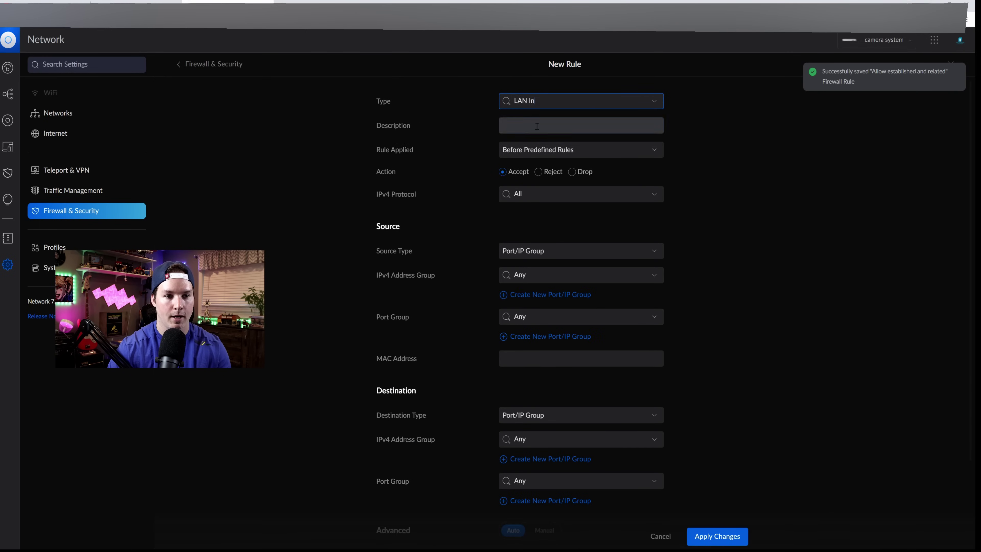
{"action": "left_click", "coordinate": [535, 126]}
{"action": "type", "text": "Drop invalid state"}
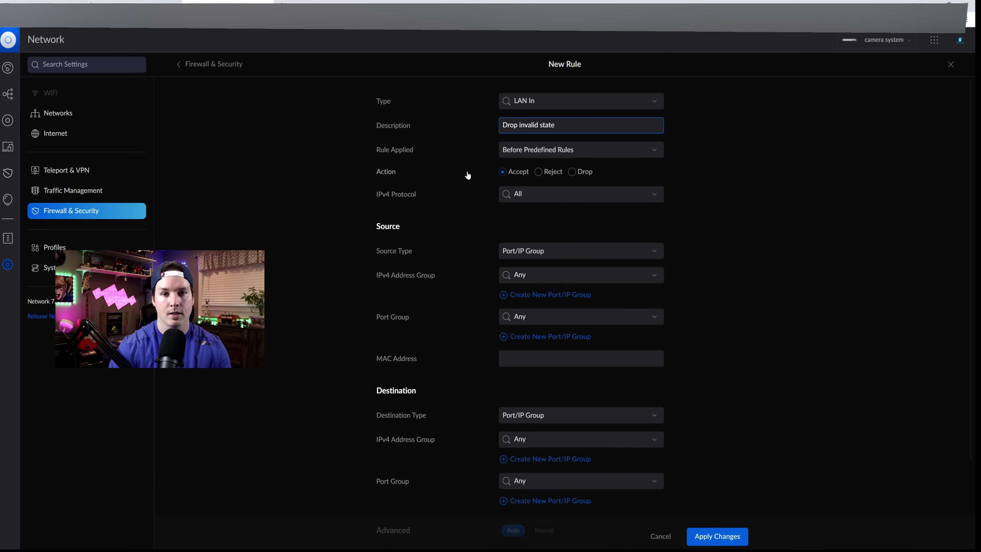
{"action": "left_click", "coordinate": [572, 174]}
{"action": "scroll", "coordinate": [571, 180], "scroll_direction": "down", "scroll_amount": 3}
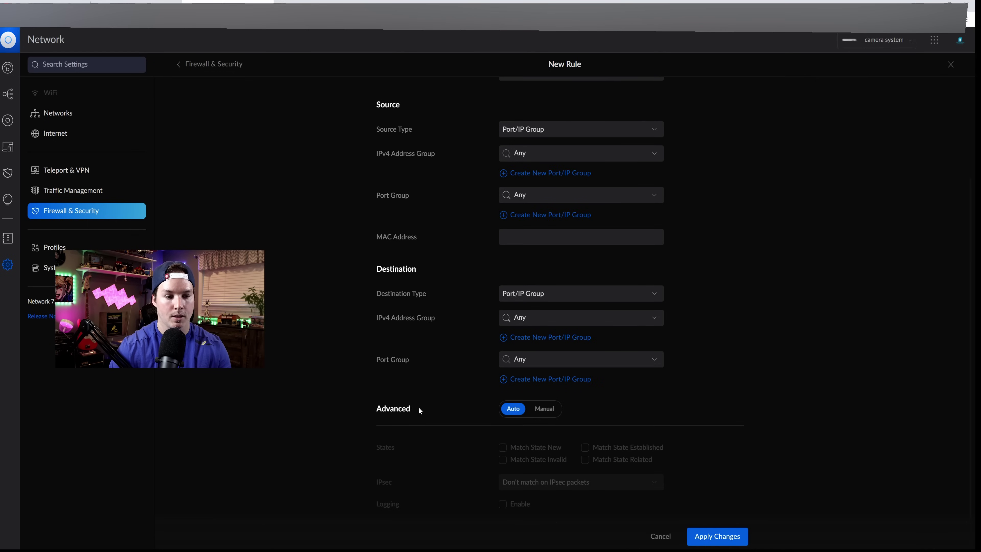
{"action": "left_click", "coordinate": [556, 410]}
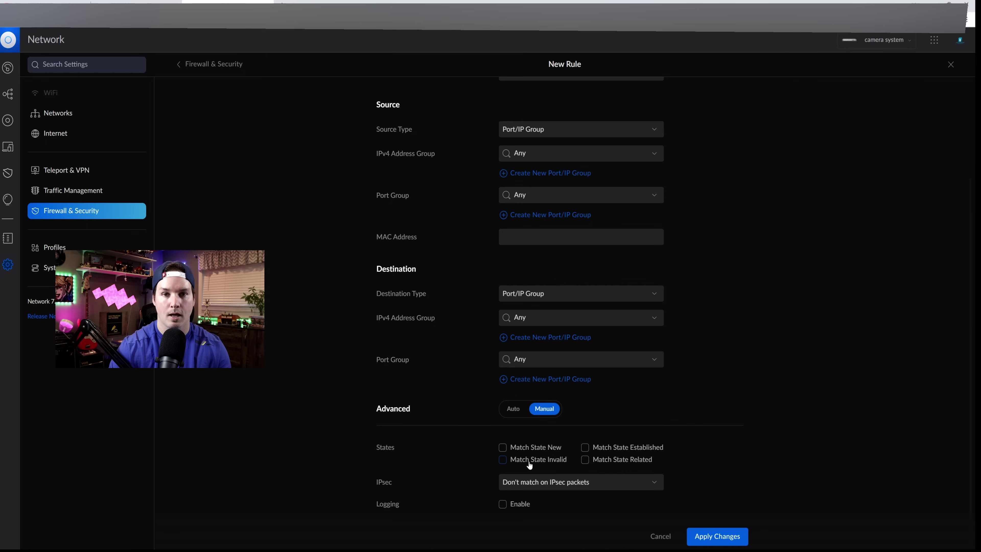
{"action": "left_click", "coordinate": [512, 465]}
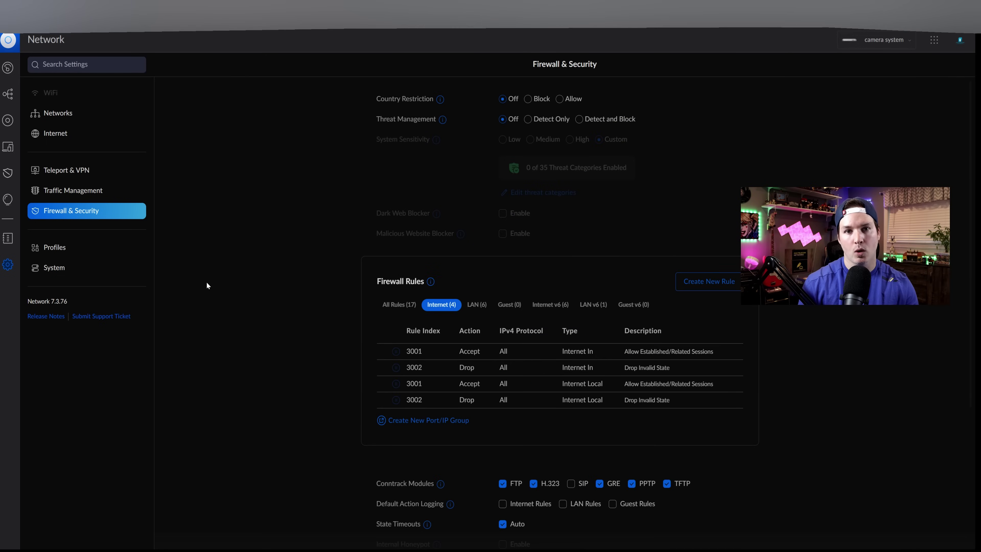
Step: Create a Port/IP group named RFC1918 of type IPv4 Address/Subnet
{"action": "left_click", "coordinate": [60, 247]}
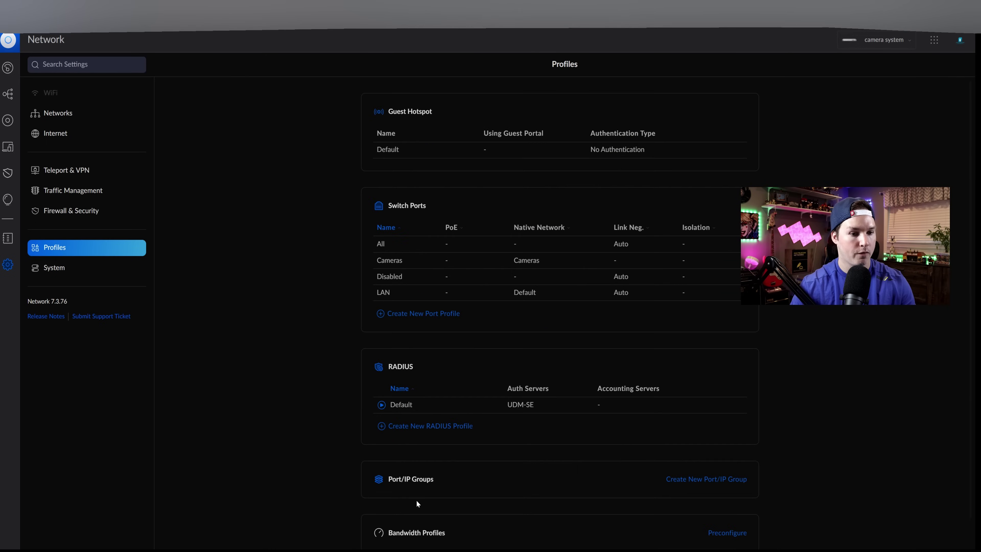
{"action": "scroll", "coordinate": [621, 419], "scroll_direction": "down", "scroll_amount": 2}
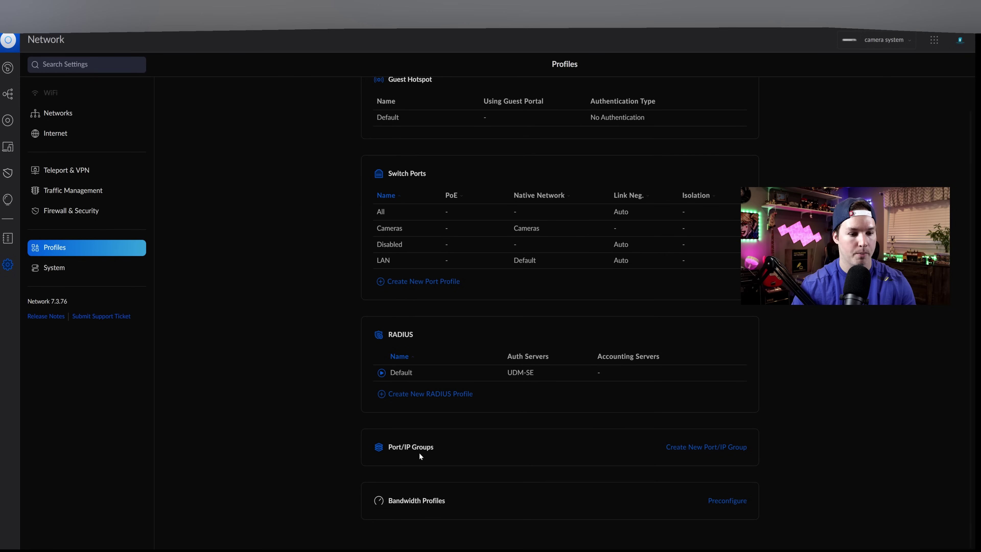
{"action": "left_click", "coordinate": [705, 448]}
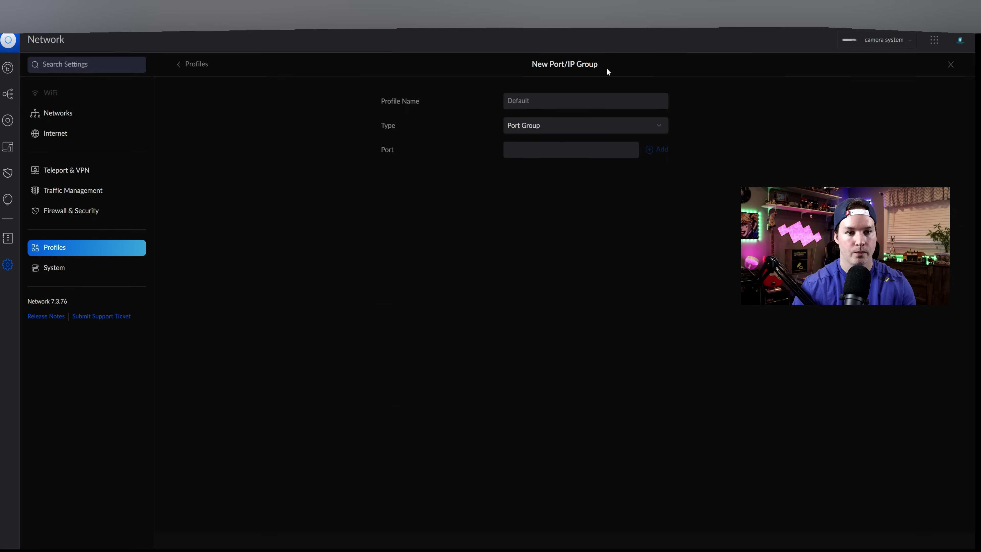
{"action": "left_click", "coordinate": [552, 94]}
{"action": "type", "text": "RFC"}
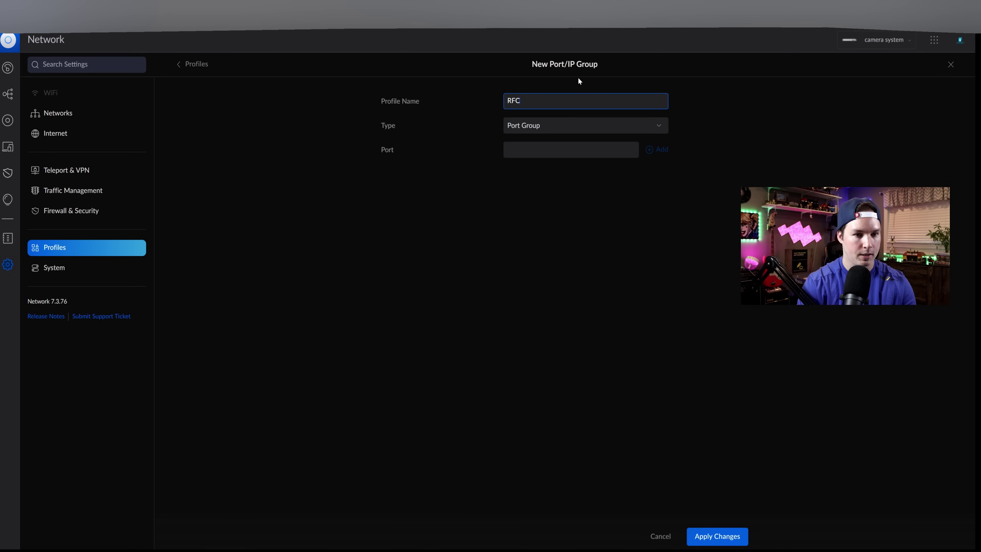
{"action": "type", "text": "1918"}
{"action": "left_click", "coordinate": [564, 125]}
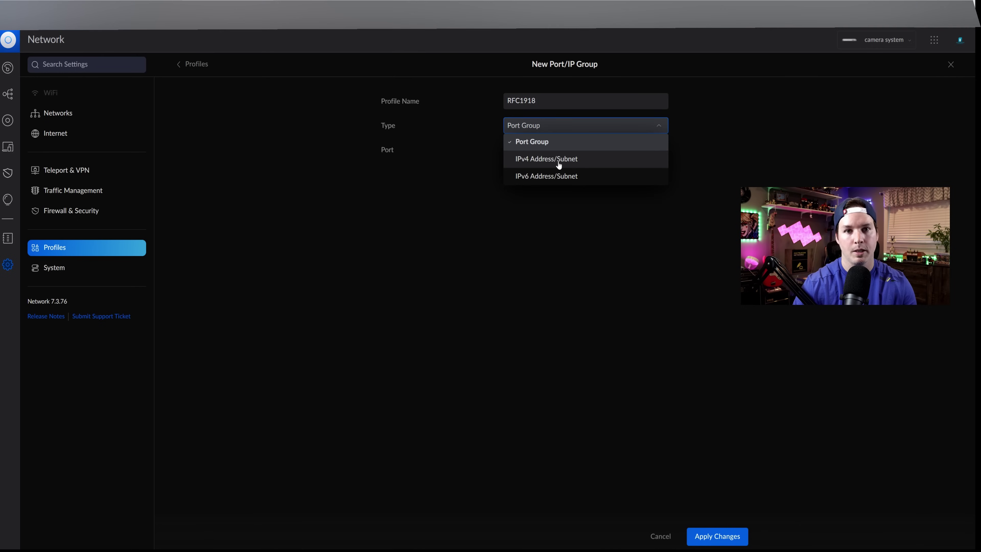
{"action": "left_click", "coordinate": [561, 166]}
Step: Add 192.168.0.0/16, 172.16.0.0/12 and 10.0.0.0/8 to the RFC1918 group and save it
{"action": "left_click", "coordinate": [531, 152]}
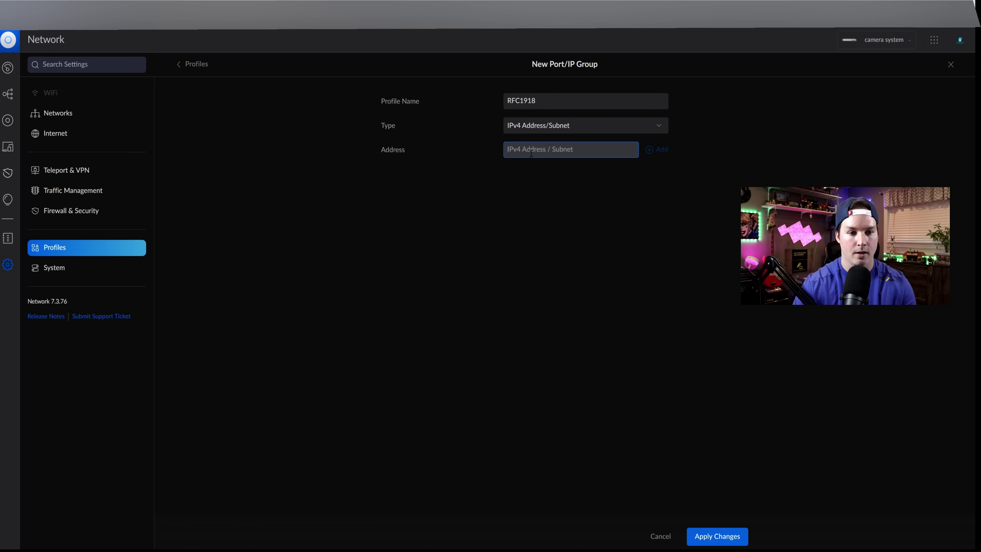
{"action": "type", "text": "192.168.0.0/16"}
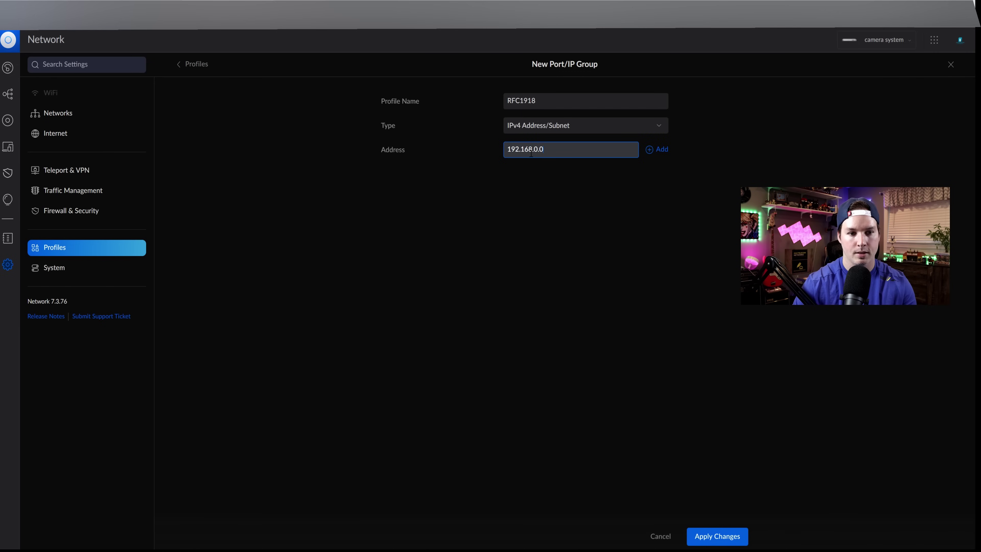
{"action": "left_click", "coordinate": [658, 149]}
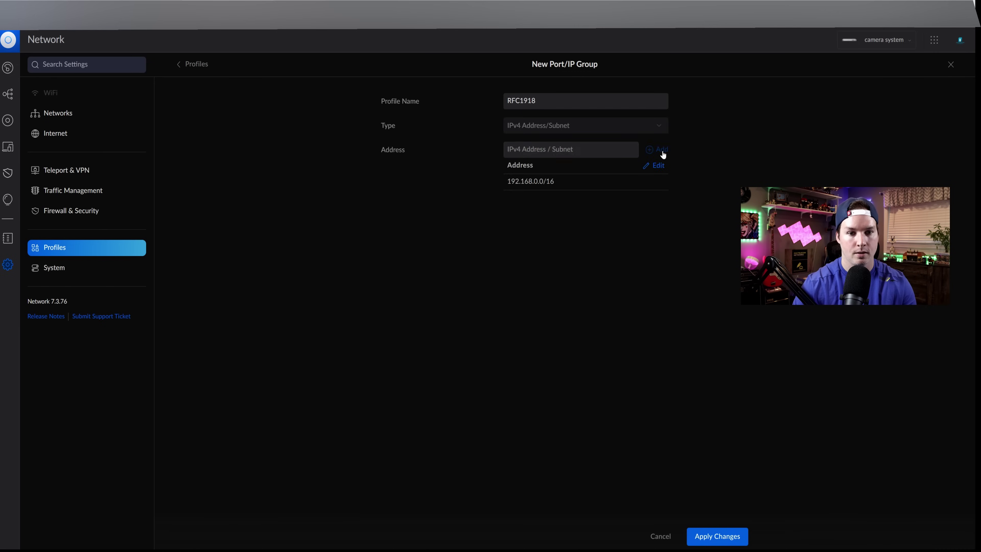
{"action": "left_click", "coordinate": [511, 150]}
{"action": "type", "text": "172.16"}
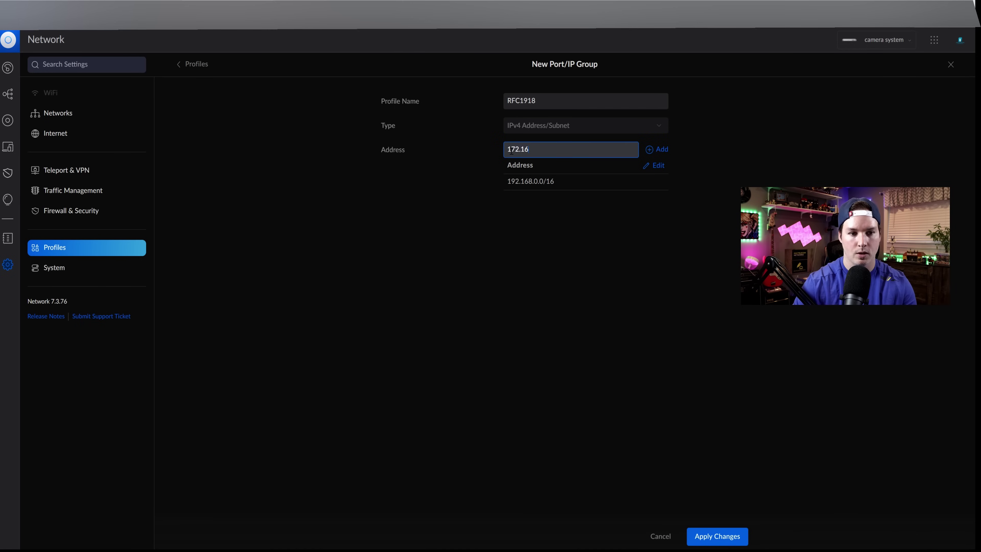
{"action": "type", "text": ".0.0/12"}
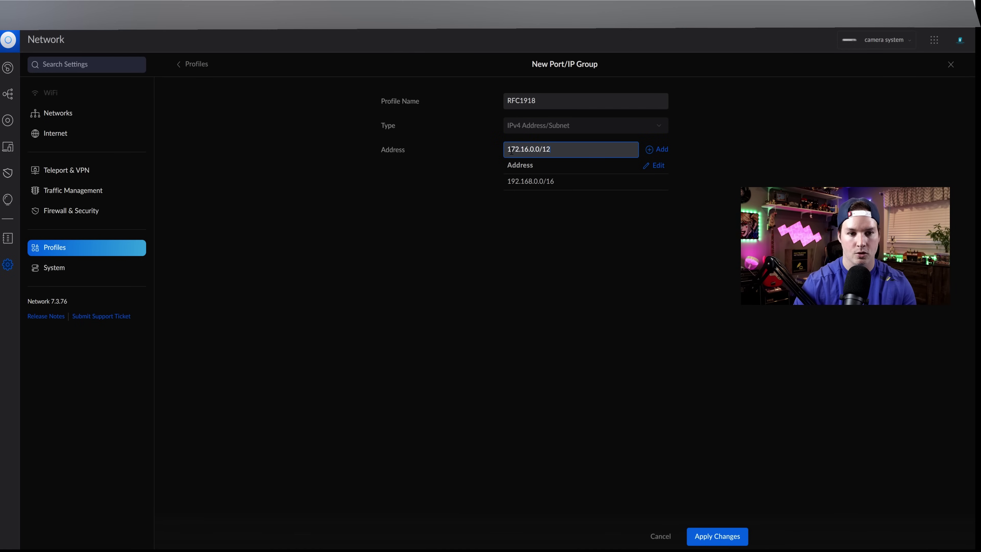
{"action": "key", "text": "Return"}
{"action": "type", "text": "1"}
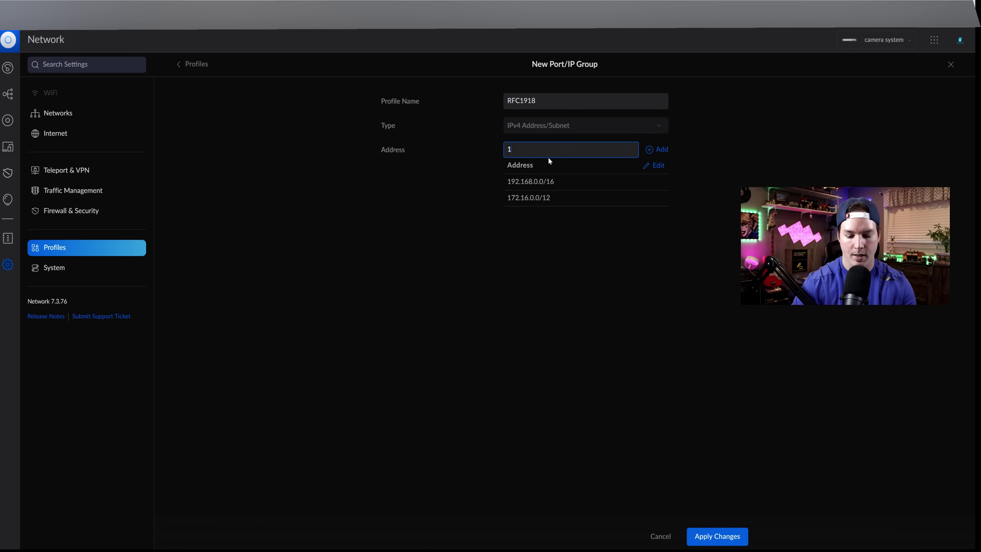
{"action": "type", "text": "0.0.0.0/8"}
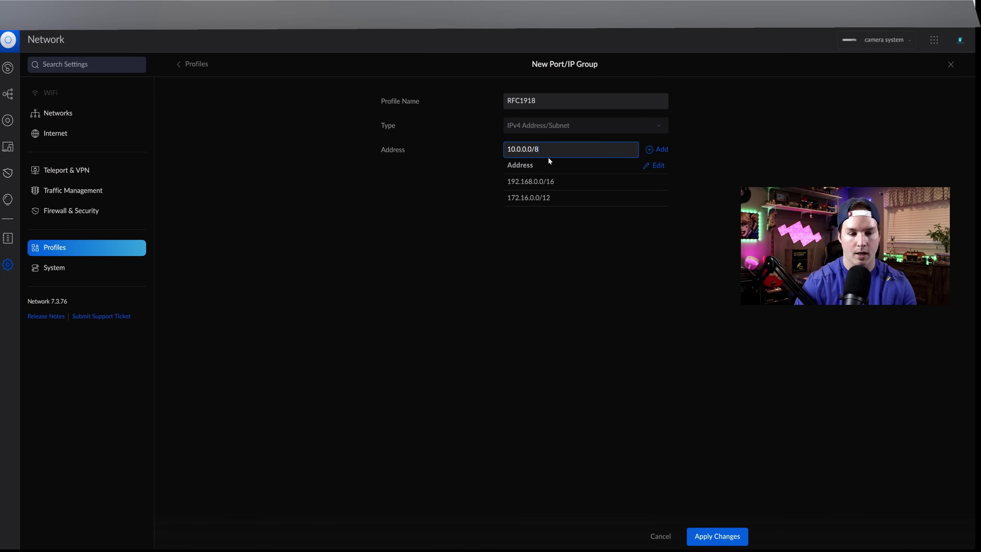
{"action": "left_click", "coordinate": [656, 150]}
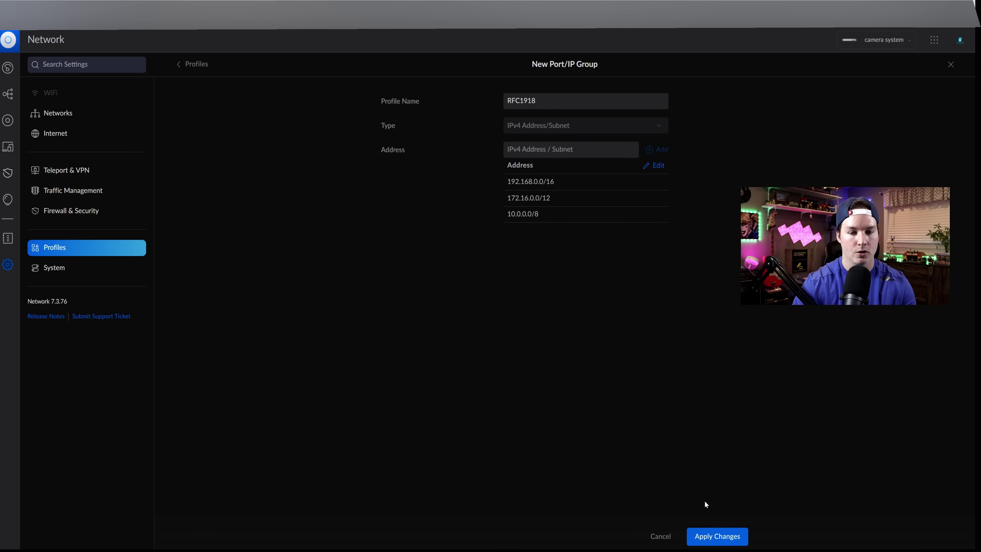
{"action": "left_click", "coordinate": [715, 536]}
Step: Save a LAN In rule 'Allow default to all vlans' from the Default network to the RFC1918 group
{"action": "left_click", "coordinate": [711, 288]}
{"action": "left_click", "coordinate": [560, 101]}
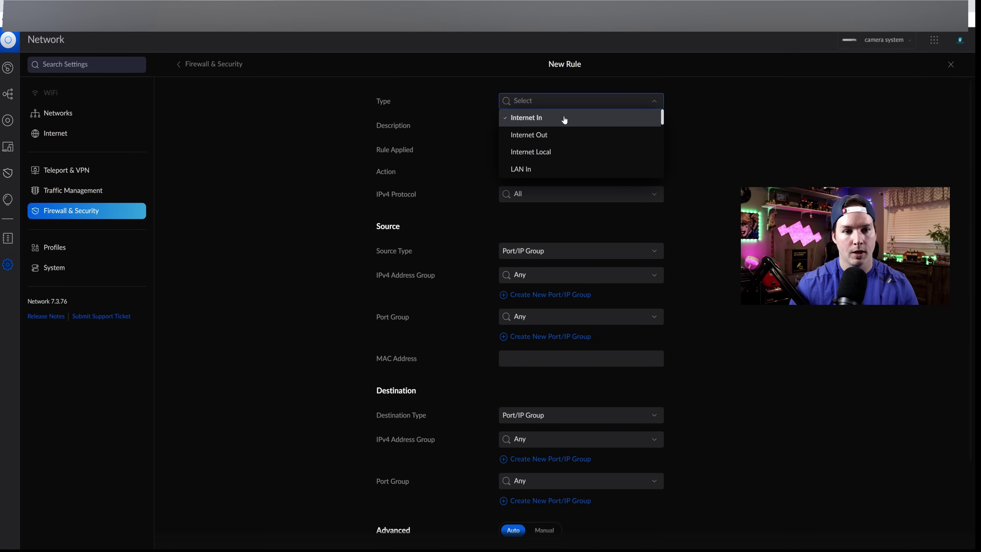
{"action": "left_click", "coordinate": [531, 174]}
{"action": "left_click", "coordinate": [529, 128]}
{"action": "type", "text": "All"}
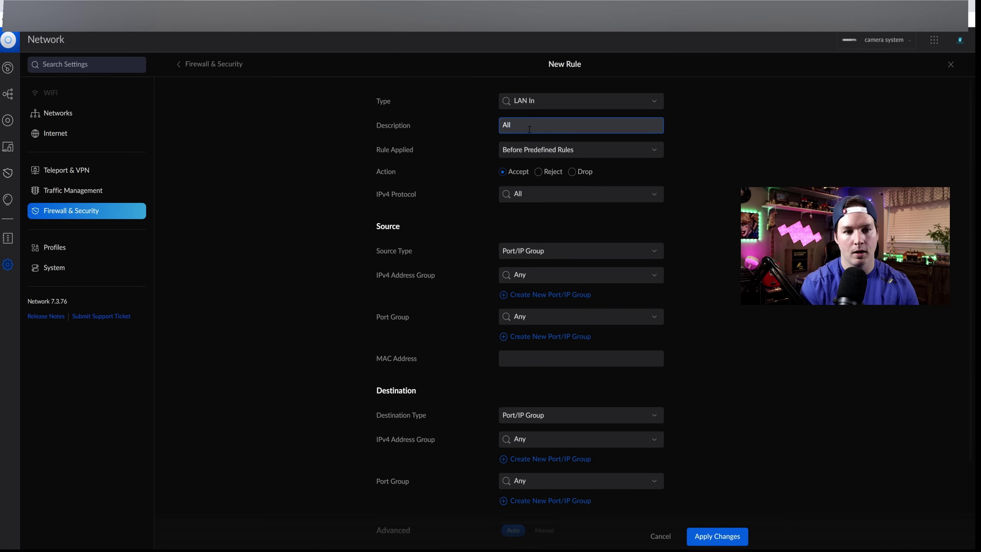
{"action": "type", "text": "ow default to"}
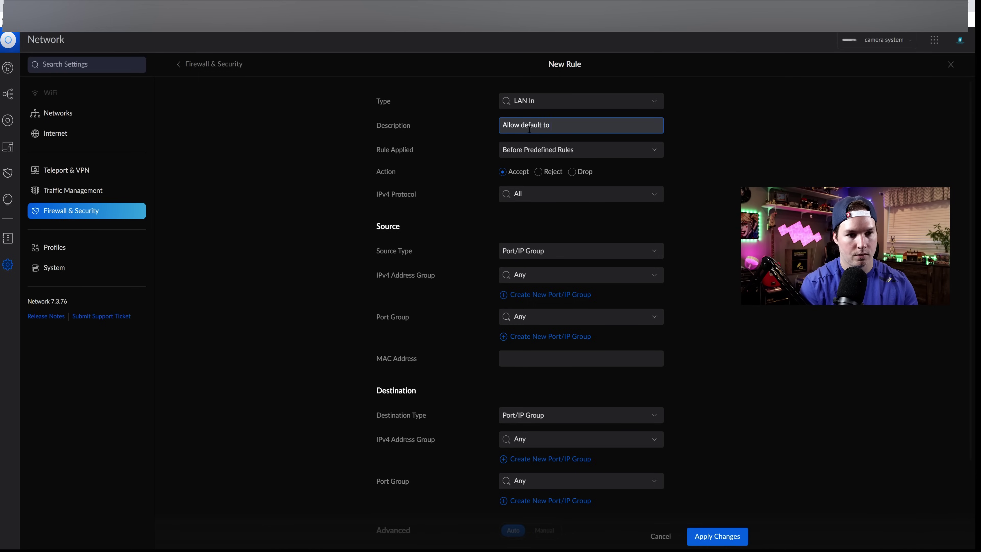
{"action": "type", "text": " all vlans"}
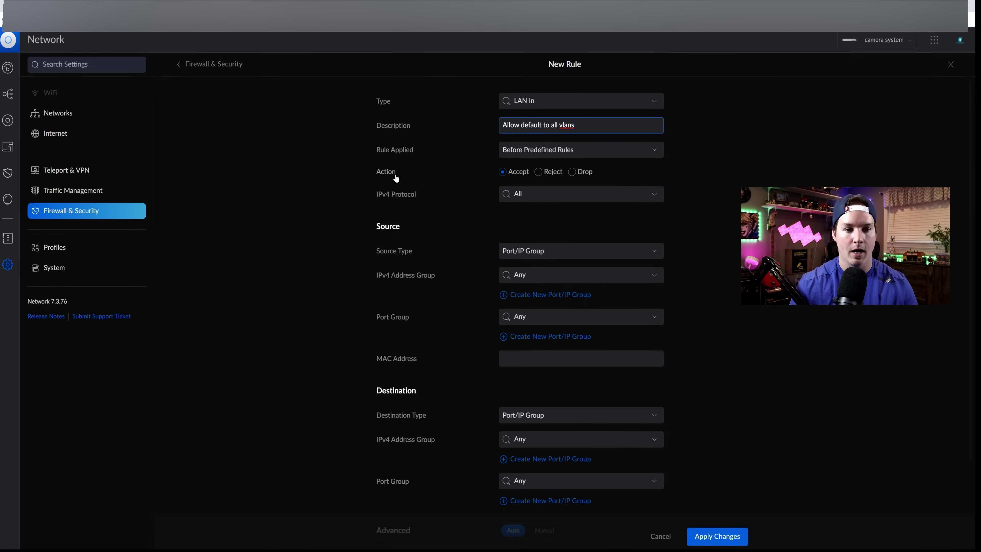
{"action": "left_click", "coordinate": [526, 251]}
{"action": "left_click", "coordinate": [531, 284]}
{"action": "scroll", "coordinate": [533, 285], "scroll_direction": "down", "scroll_amount": 1}
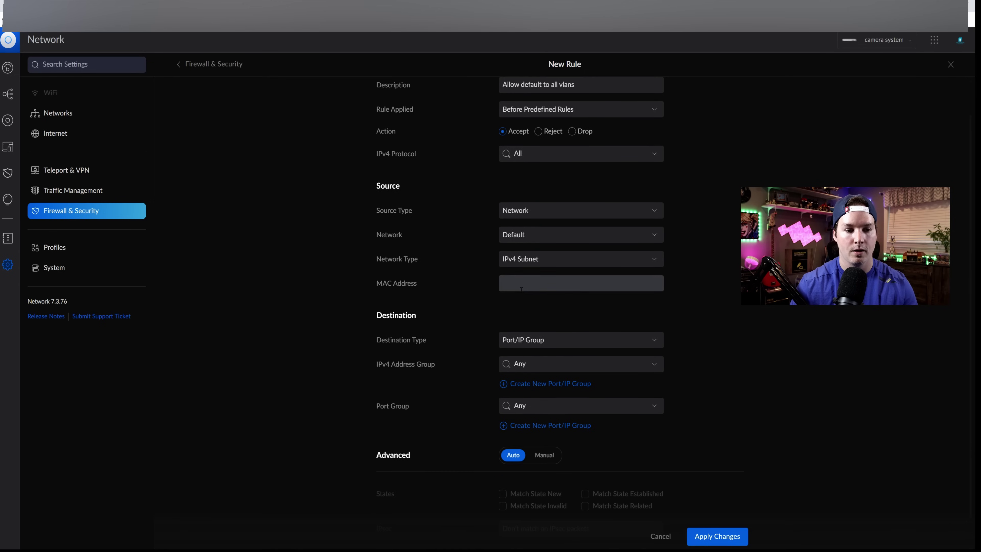
{"action": "left_click", "coordinate": [573, 360]}
{"action": "left_click", "coordinate": [556, 398]}
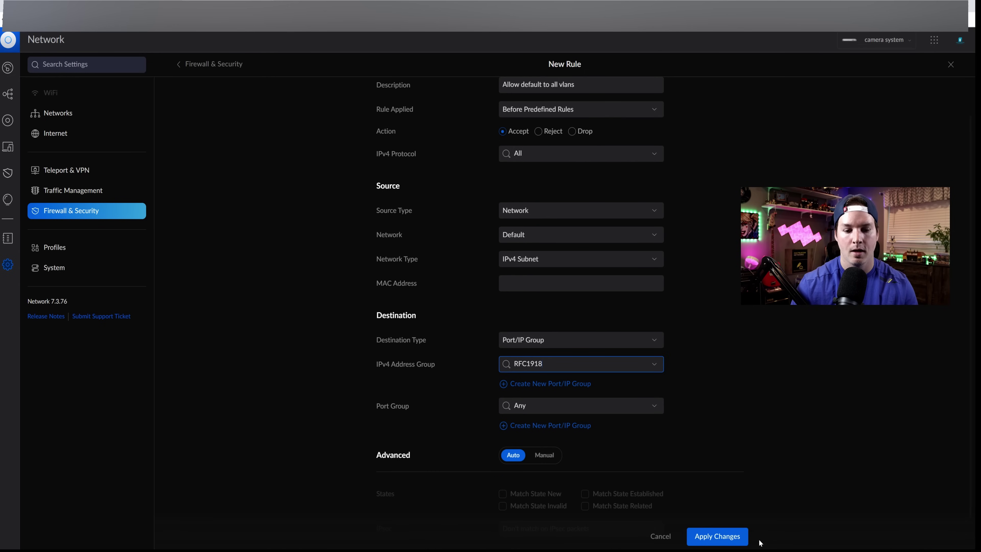
{"action": "left_click", "coordinate": [732, 536]}
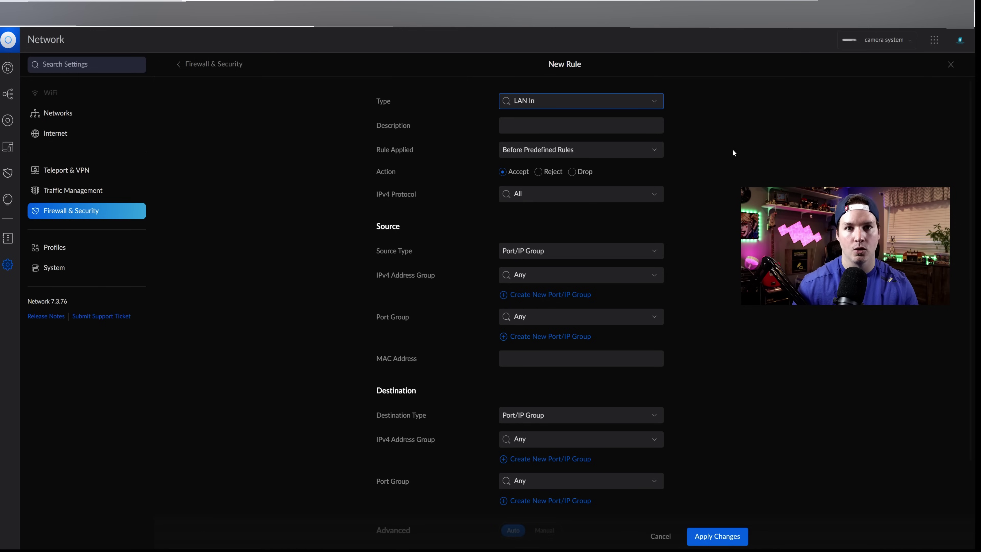
Step: Save a LAN In drop rule 'Block inter-vlan routing' with RFC1918 as both source and destination
{"action": "left_click", "coordinate": [629, 132]}
{"action": "type", "text": "Block inter-vla"}
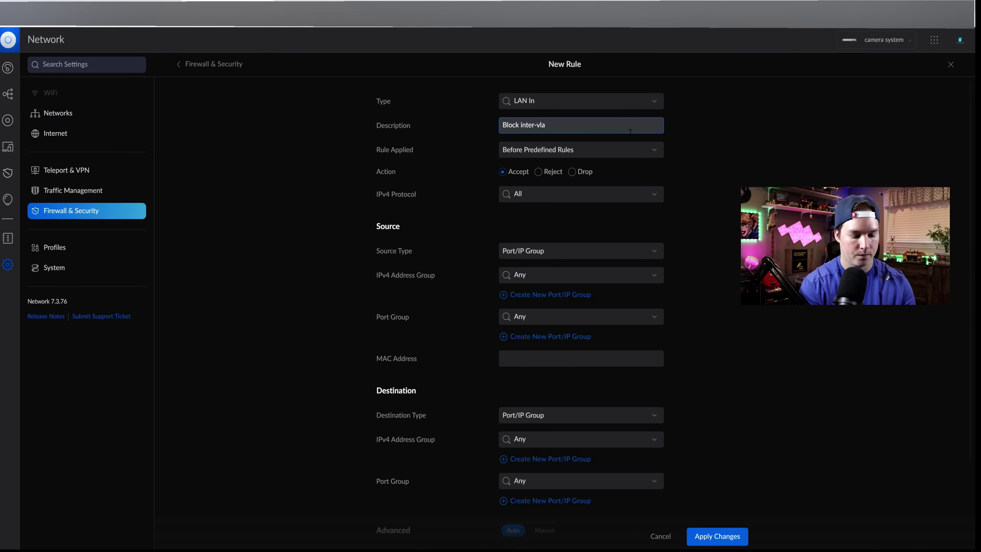
{"action": "key", "text": "Tab"}
{"action": "key", "text": "Tab"}
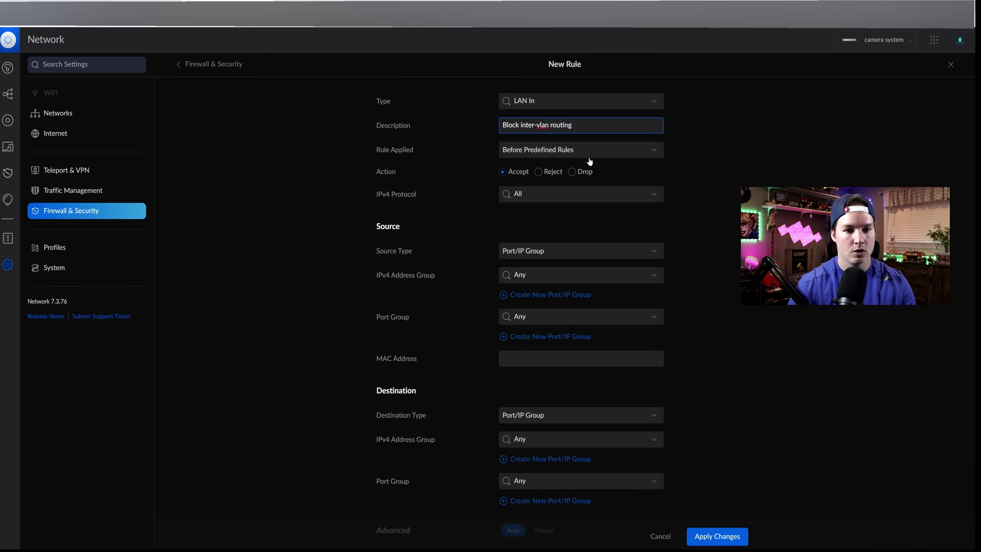
{"action": "key", "text": "Left"}
{"action": "key", "text": "Tab"}
{"action": "key", "text": "Tab"}
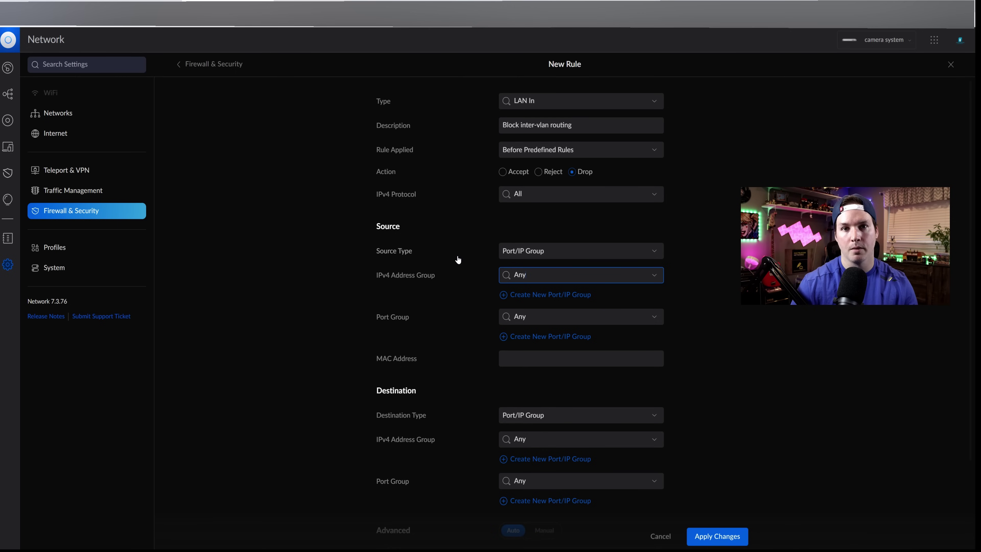
{"action": "left_click", "coordinate": [509, 275]}
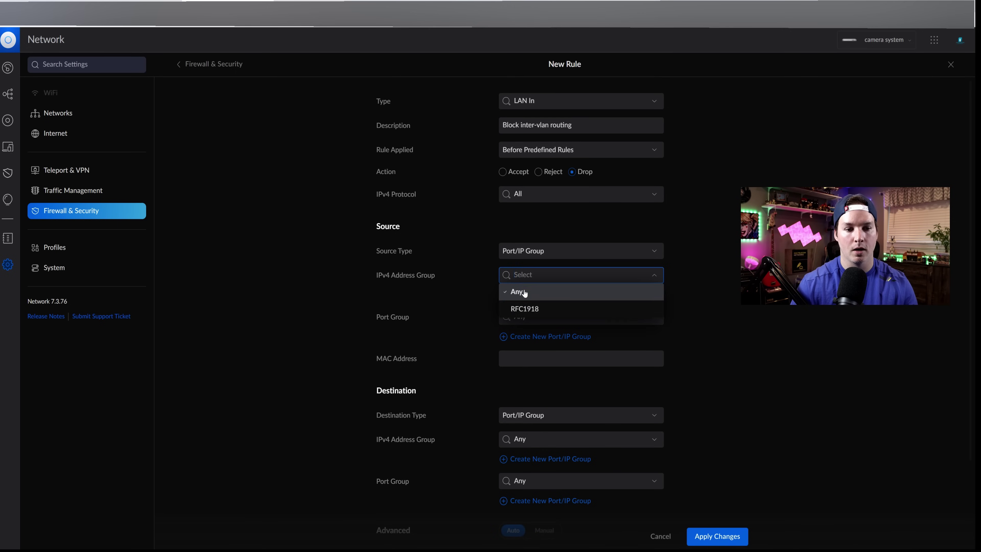
{"action": "left_click", "coordinate": [525, 309]}
{"action": "left_click", "coordinate": [544, 439]}
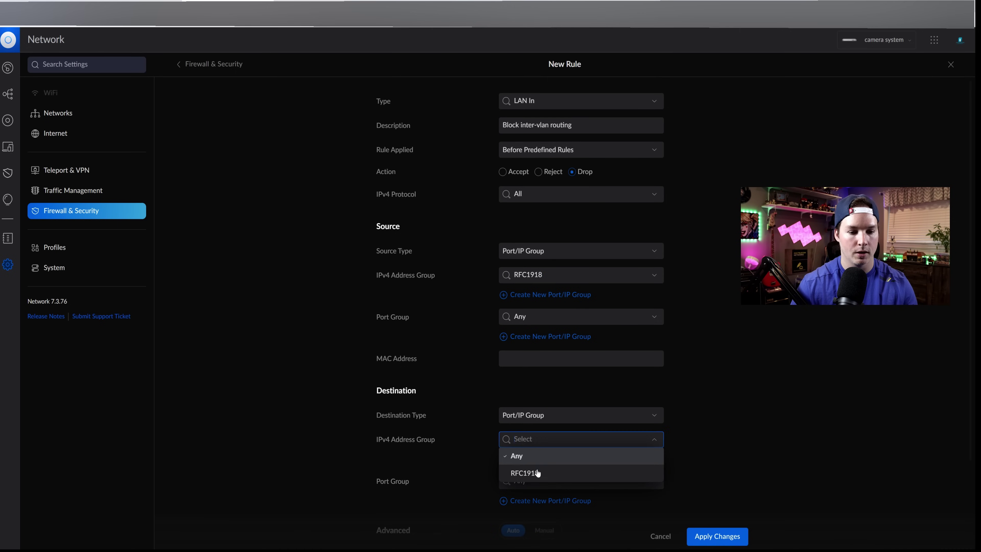
{"action": "left_click", "coordinate": [525, 471]}
{"action": "left_click", "coordinate": [742, 535]}
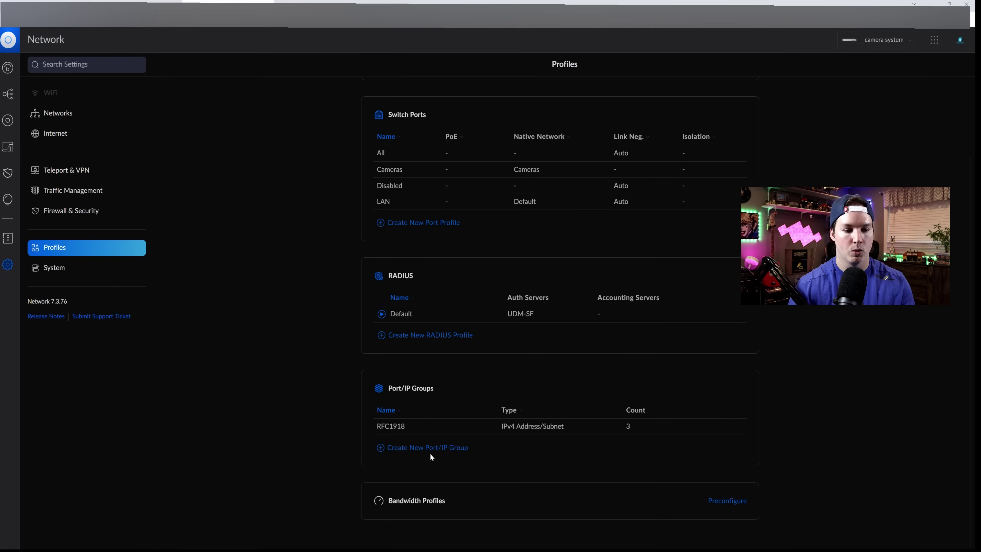
Step: Create an IPv4 address group 'Block cameras to gateways' containing 192.168.1.1
{"action": "left_click", "coordinate": [440, 448]}
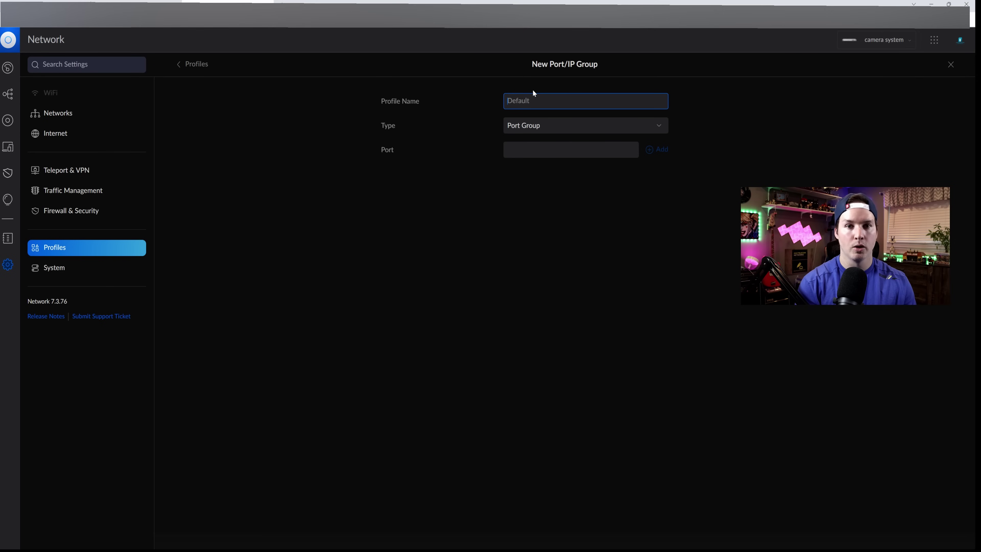
{"action": "type", "text": "Block cameras to gateways"}
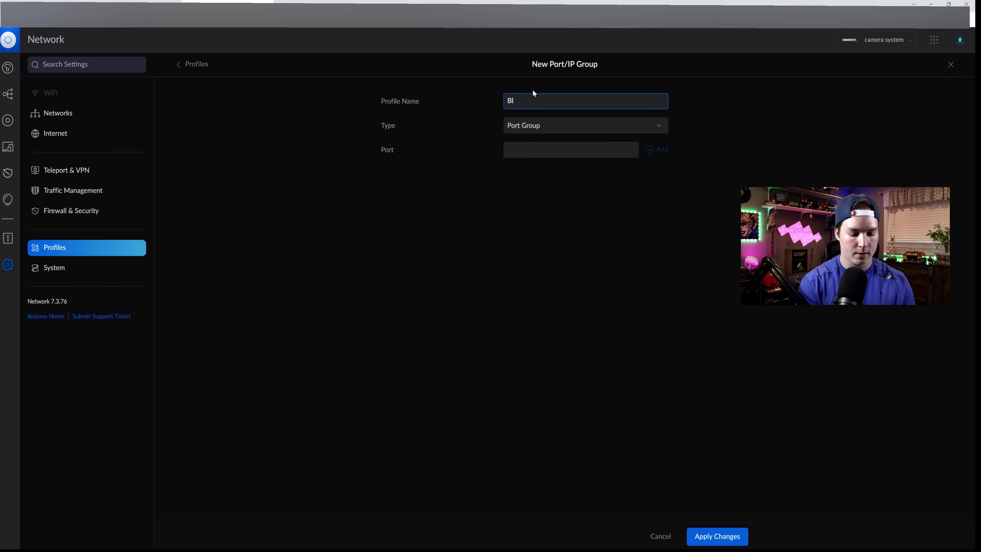
{"action": "left_click", "coordinate": [604, 127]}
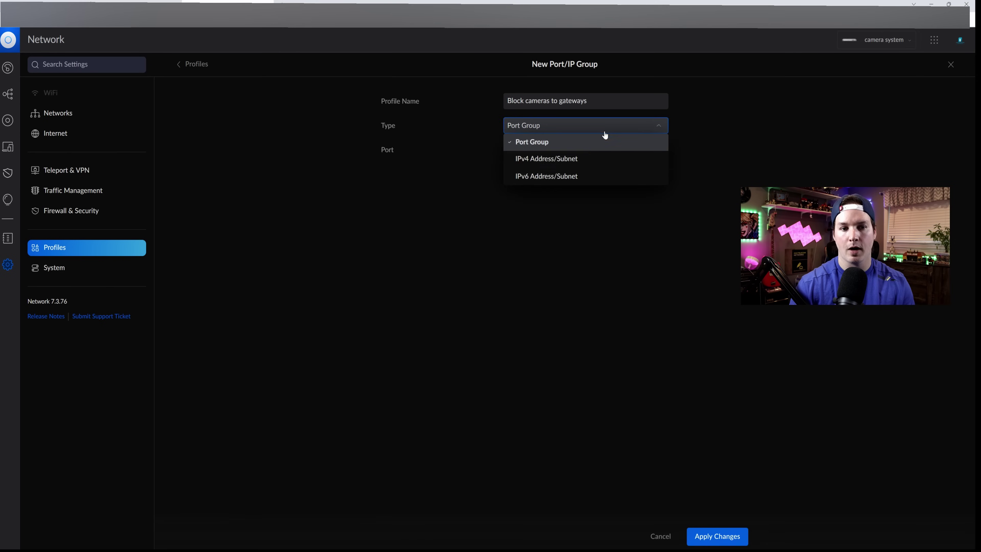
{"action": "left_click", "coordinate": [587, 159]}
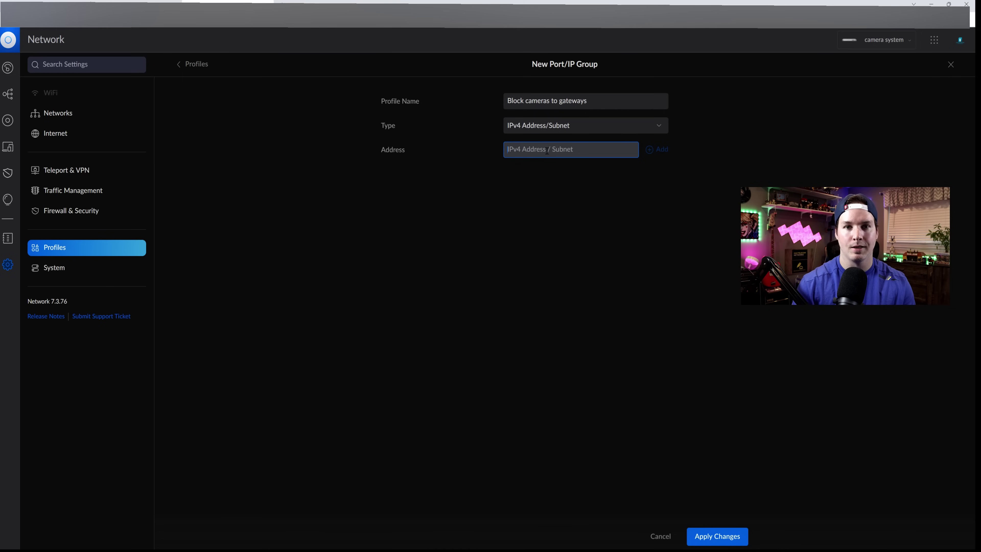
{"action": "type", "text": "192.168.1.1"}
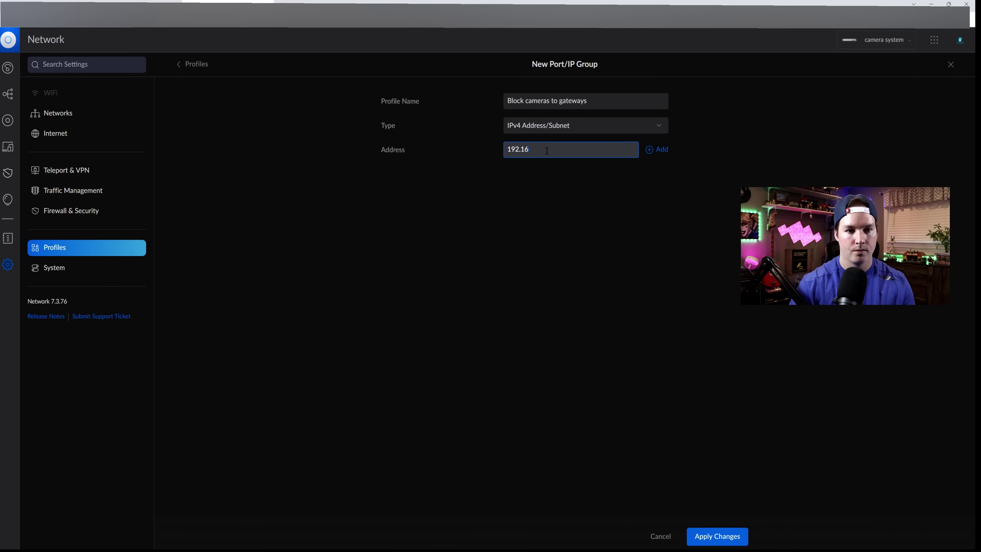
{"action": "left_click", "coordinate": [659, 150]}
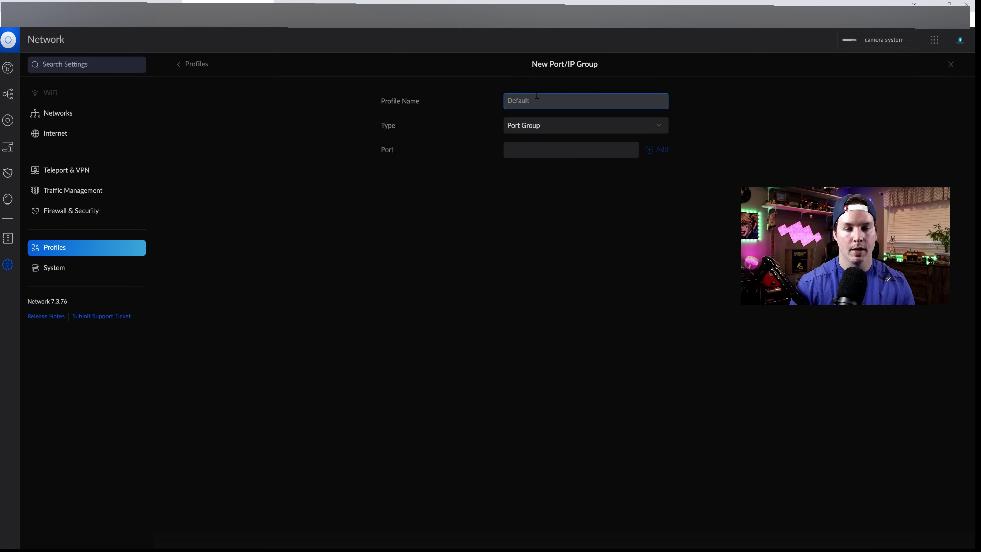
Step: Save an IPv4 address group 'Camera gateway' containing 192.168.20.1
{"action": "type", "text": "Camera ga"}
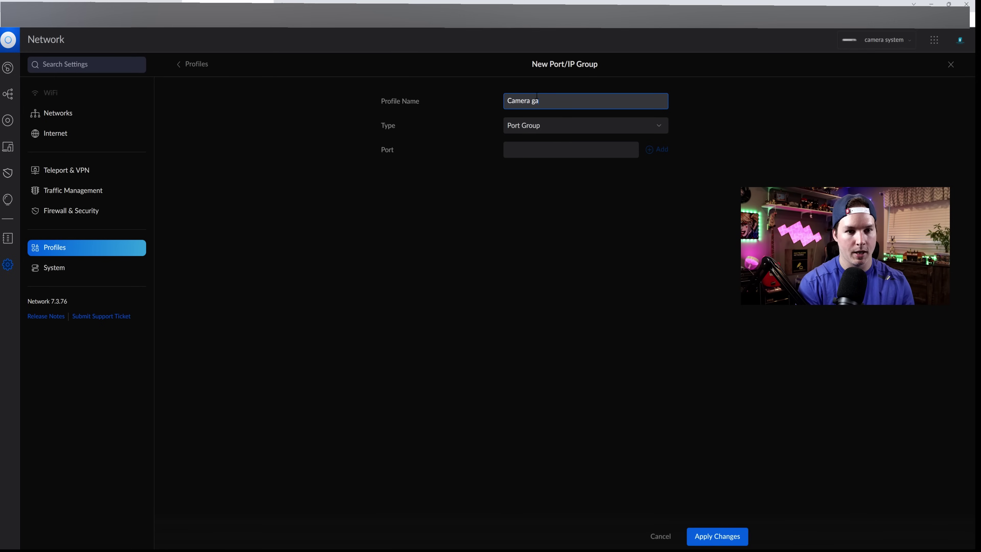
{"action": "type", "text": "teway"}
{"action": "left_click", "coordinate": [565, 127]}
{"action": "left_click", "coordinate": [558, 159]}
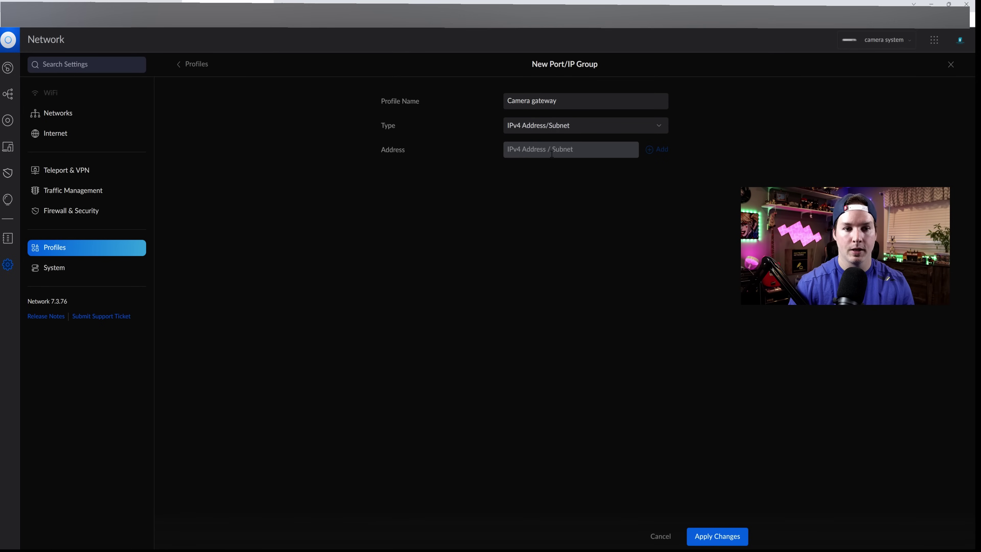
{"action": "left_click", "coordinate": [551, 153]}
{"action": "type", "text": "192.168.20.1"}
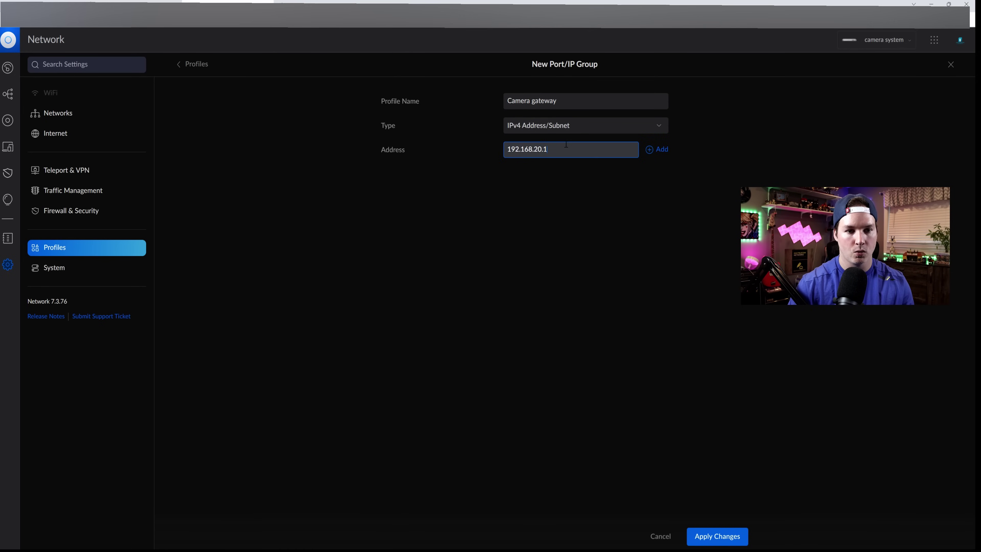
{"action": "left_click", "coordinate": [656, 150]}
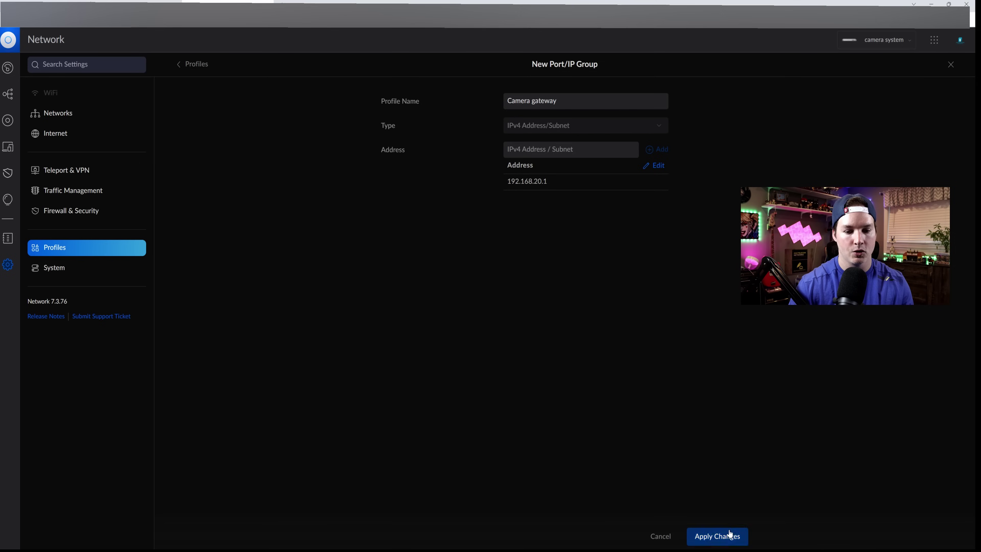
{"action": "left_click", "coordinate": [718, 536]}
Step: Start a port group 'http,https,ssh' and add ports 80 and 443
{"action": "left_click", "coordinate": [532, 105]}
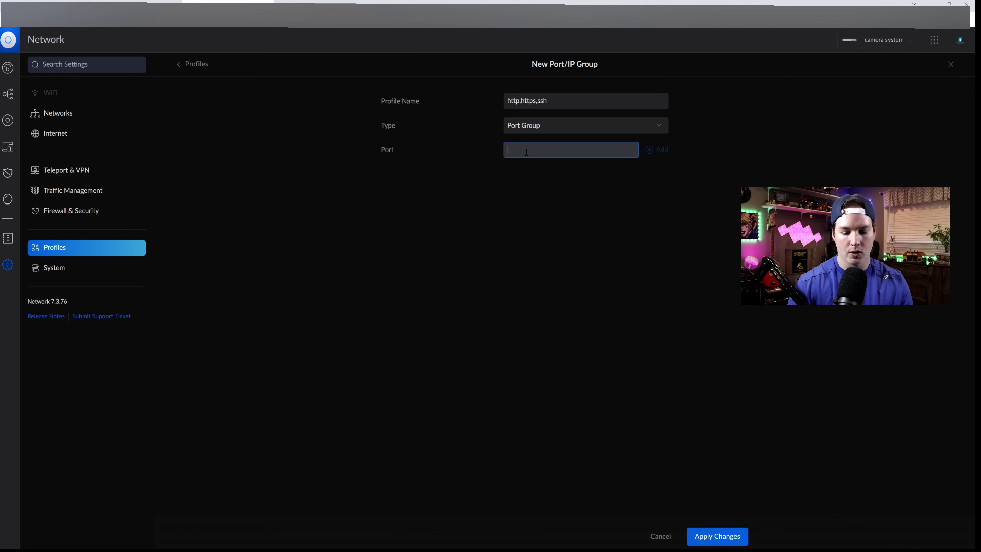
{"action": "type", "text": "80"}
{"action": "left_click", "coordinate": [656, 150]}
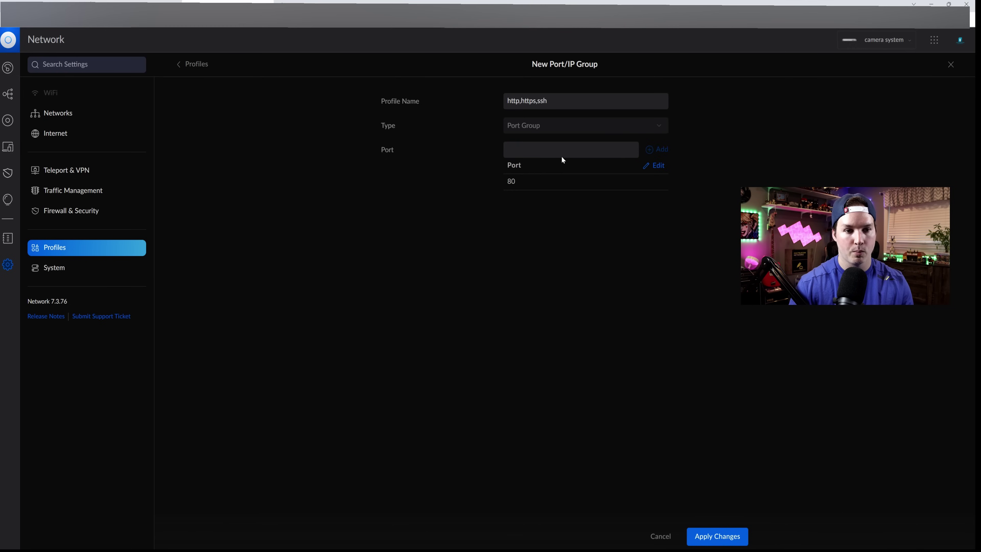
{"action": "left_click", "coordinate": [561, 152]}
{"action": "type", "text": "443"}
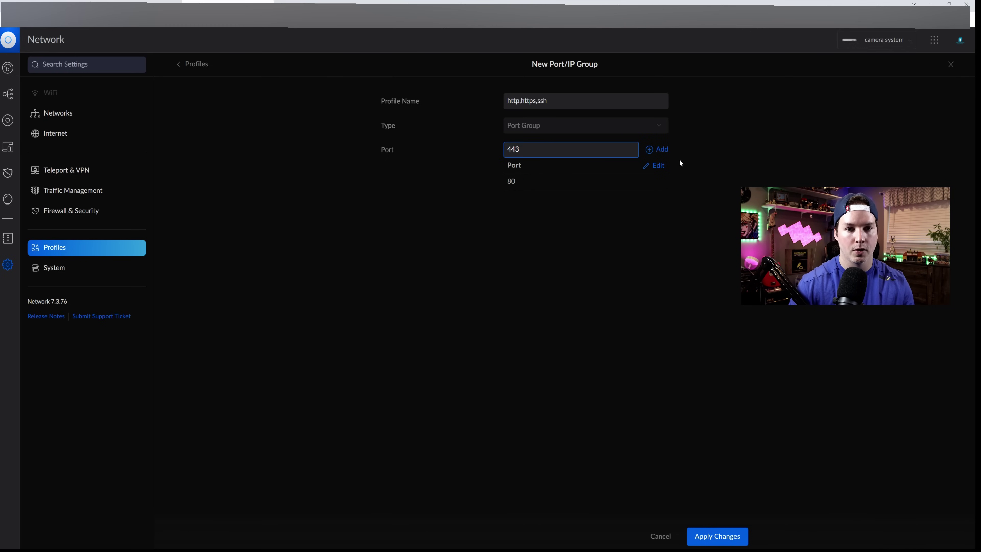
{"action": "left_click", "coordinate": [658, 150]}
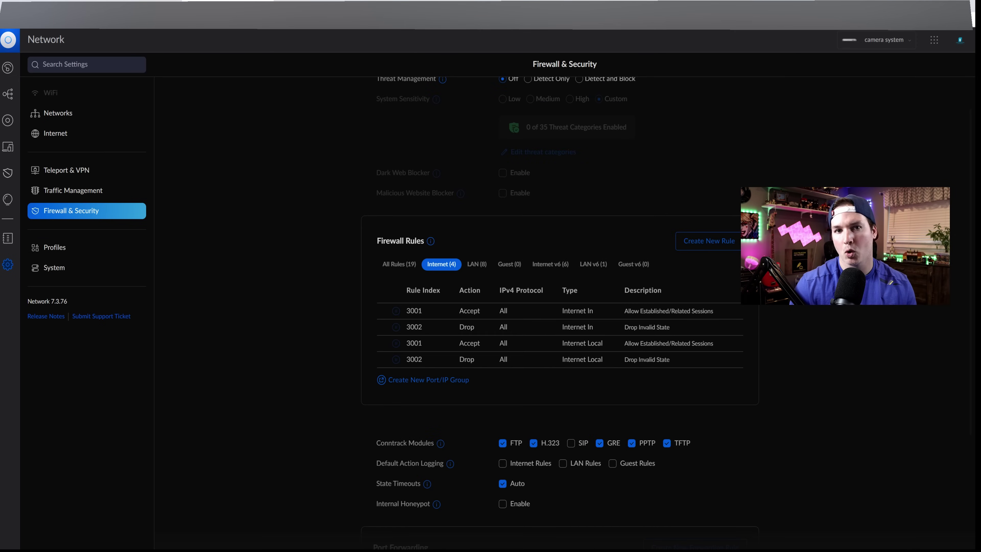
Step: Add and save a LAN Local drop rule from the Cameras network to the 'Block cameras to gateways' group
{"action": "left_click", "coordinate": [709, 241]}
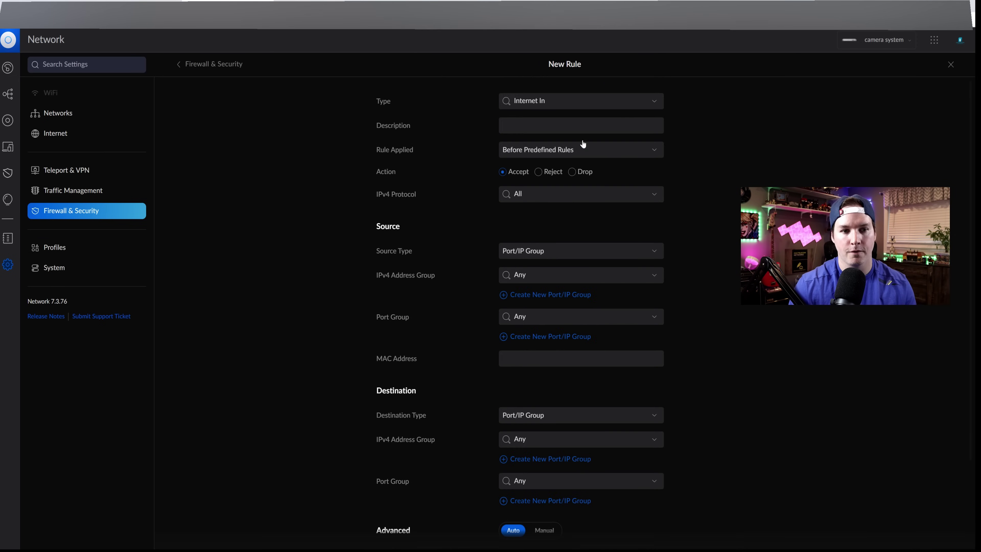
{"action": "left_click", "coordinate": [540, 102]}
{"action": "scroll", "coordinate": [541, 164], "scroll_direction": "down", "scroll_amount": 1}
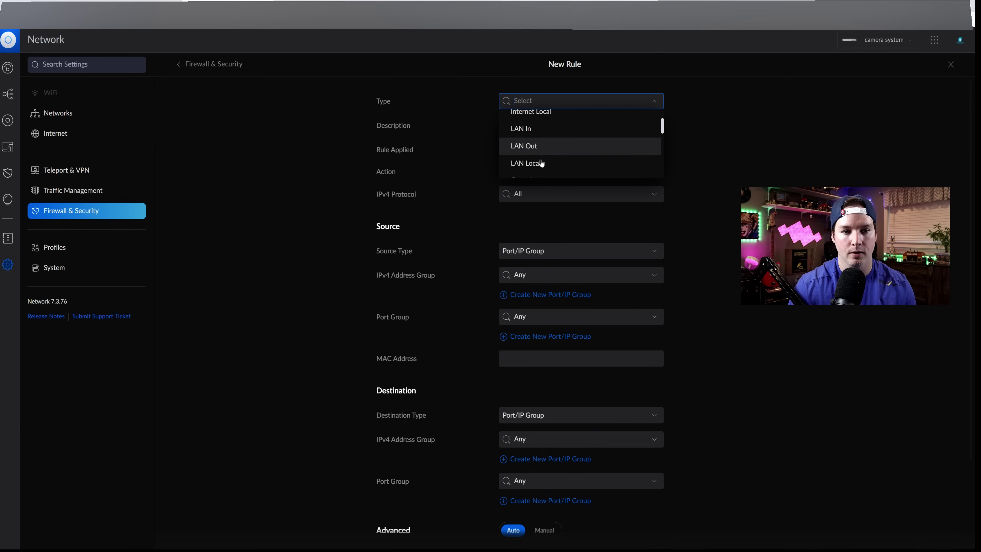
{"action": "left_click", "coordinate": [542, 164]}
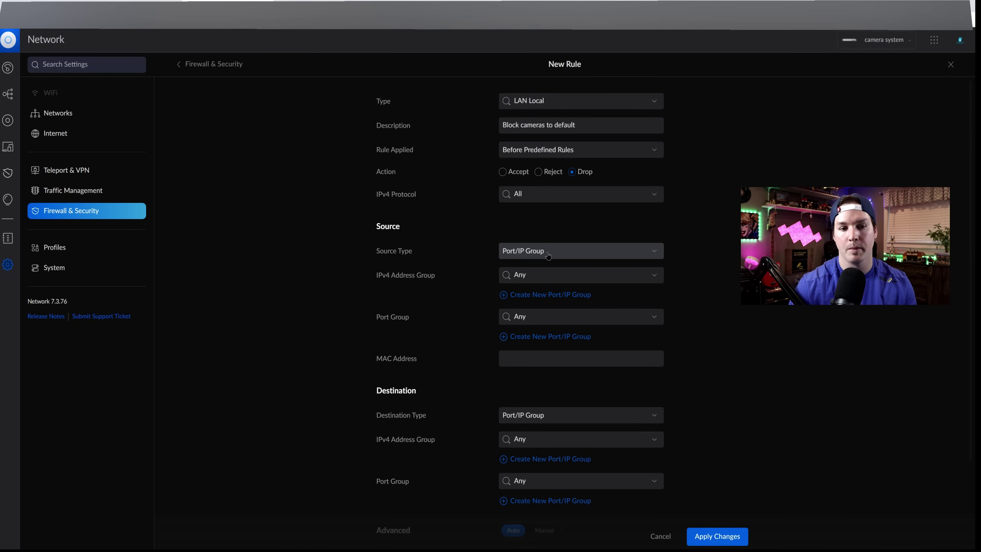
{"action": "left_click", "coordinate": [545, 251]}
{"action": "left_click", "coordinate": [546, 283]}
{"action": "left_click", "coordinate": [546, 284]}
{"action": "left_click", "coordinate": [550, 308]}
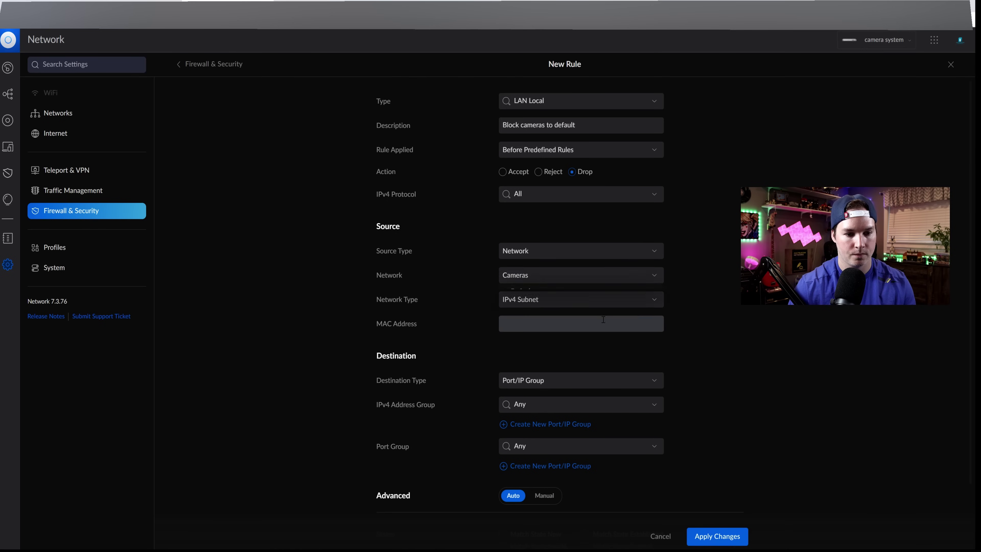
{"action": "scroll", "coordinate": [546, 309], "scroll_direction": "down", "scroll_amount": 2}
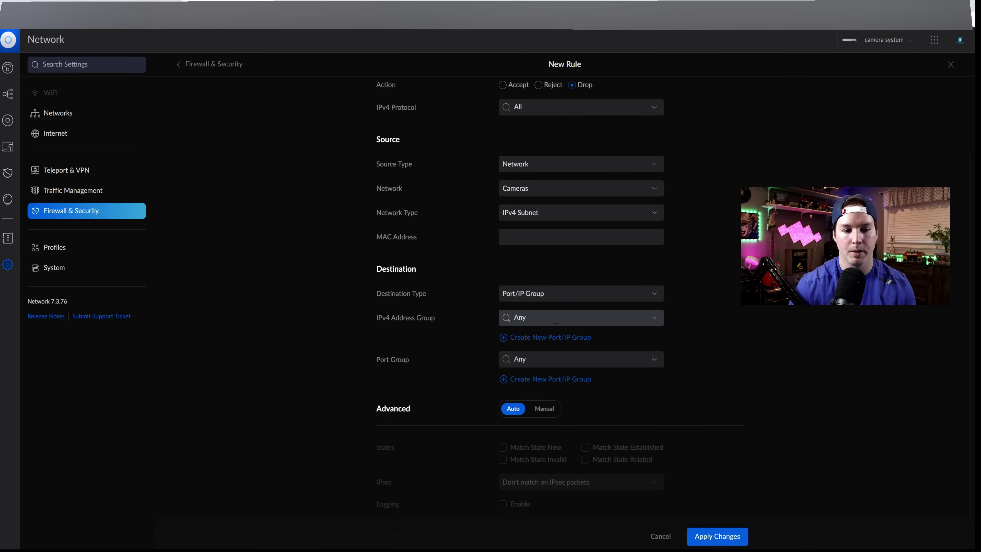
{"action": "left_click", "coordinate": [545, 317]}
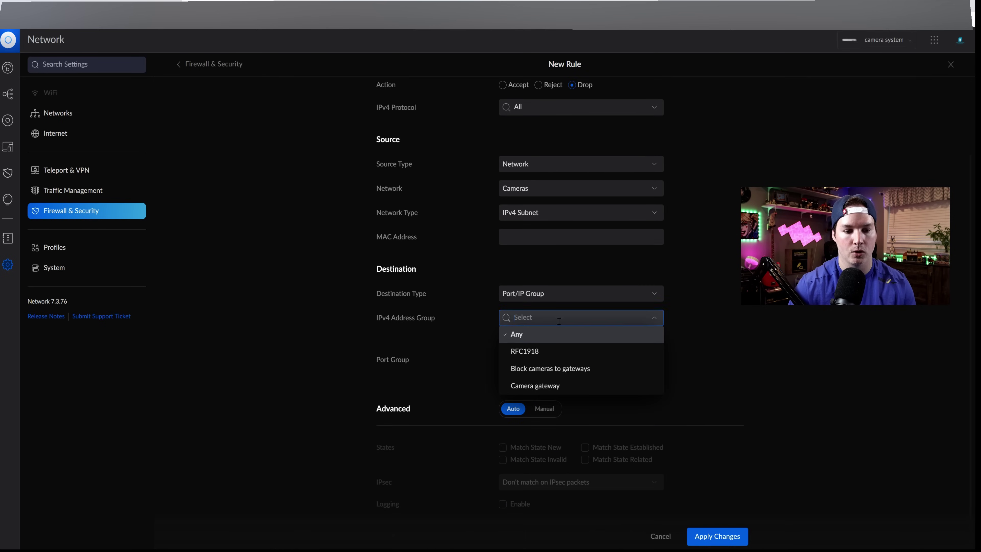
{"action": "left_click", "coordinate": [547, 371]}
{"action": "left_click", "coordinate": [714, 535]}
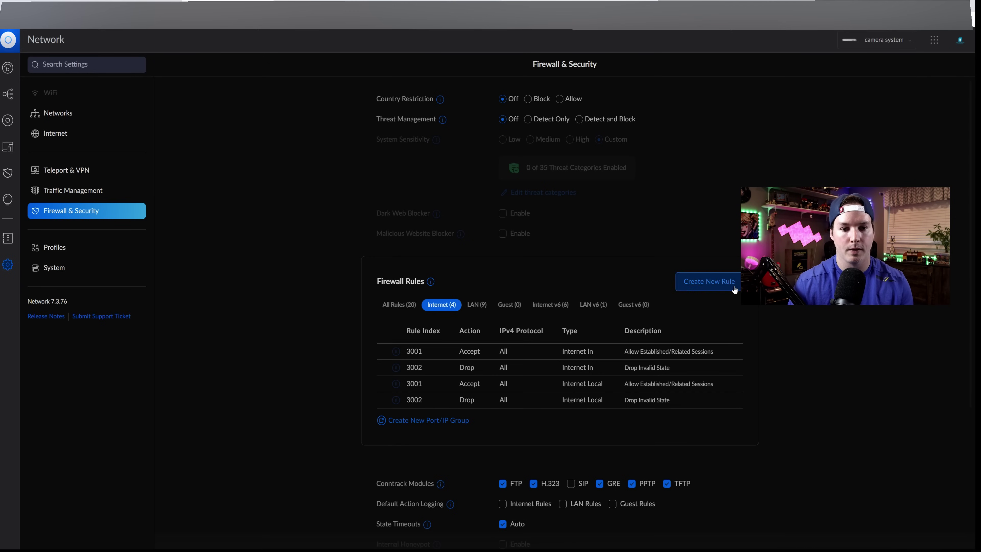
Step: Start a new LAN Local rule named 'Block Cameras to UDM SE' with action Drop
{"action": "left_click", "coordinate": [709, 281]}
{"action": "left_click", "coordinate": [587, 101]}
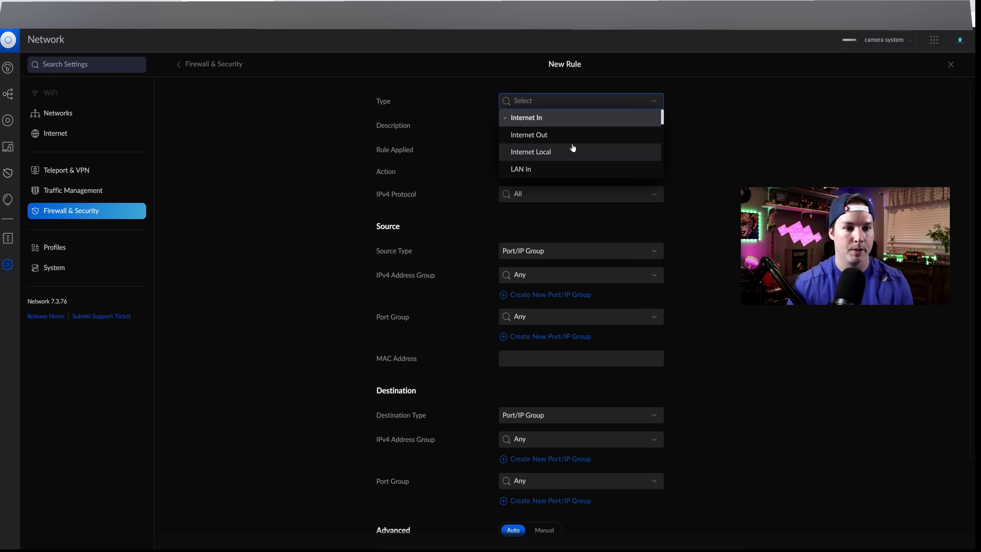
{"action": "scroll", "coordinate": [548, 155], "scroll_direction": "down", "scroll_amount": 4}
{"action": "left_click", "coordinate": [535, 130]}
{"action": "left_click", "coordinate": [535, 128]}
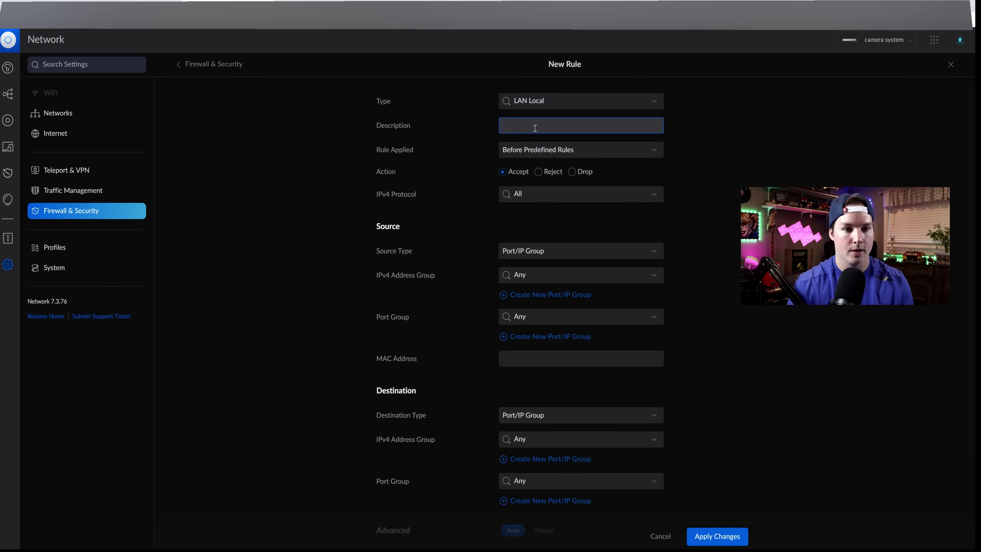
{"action": "type", "text": "Block Camer"}
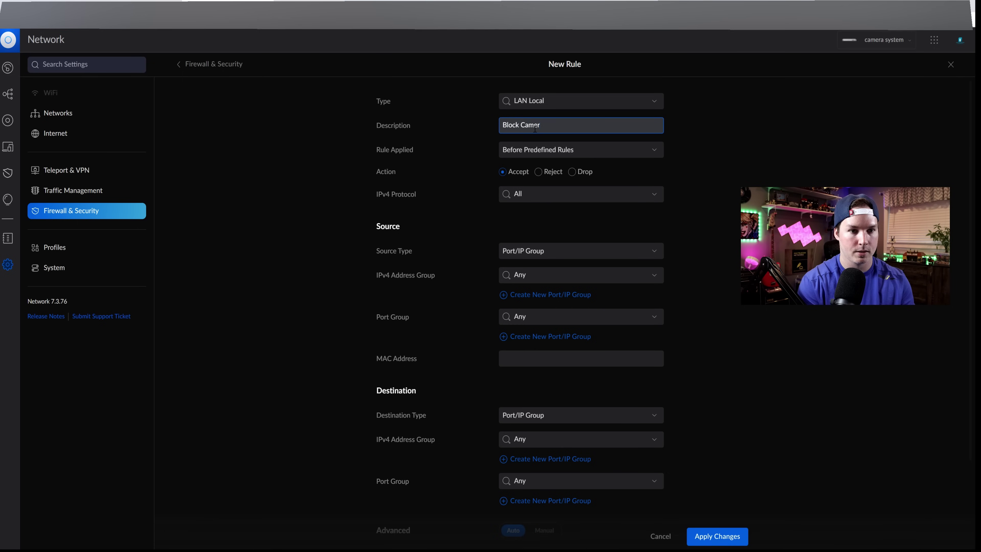
{"action": "type", "text": "as to UDM SE"}
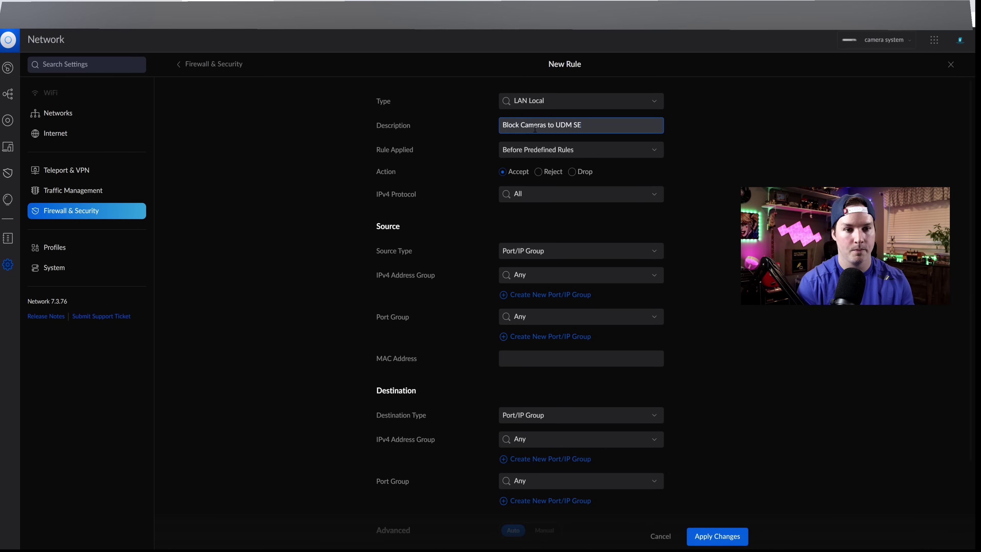
{"action": "left_click", "coordinate": [572, 172]}
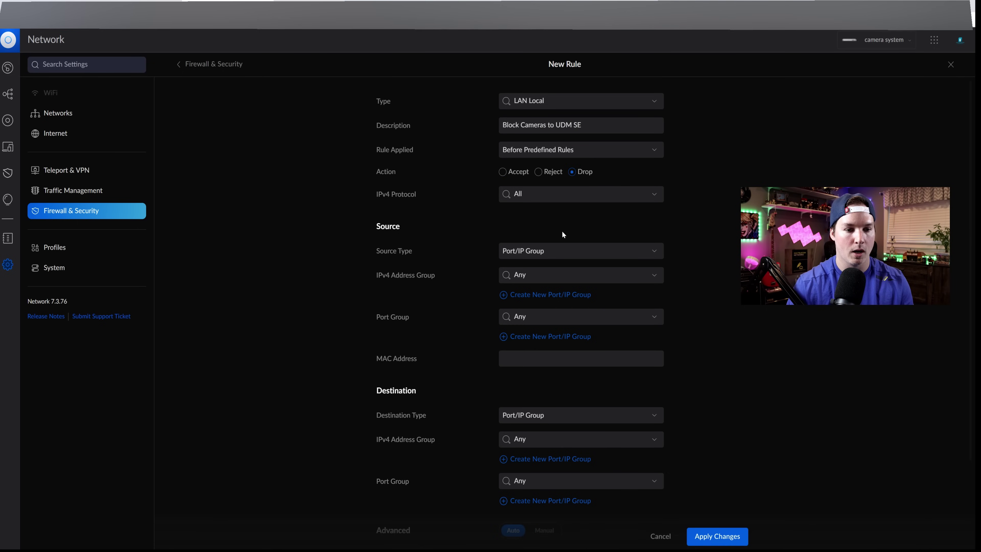
Step: Set the rule's source to the Cameras network, destination to Camera gateway group, ports http,https,ssh
{"action": "left_click", "coordinate": [559, 250]}
{"action": "left_click", "coordinate": [548, 284]}
{"action": "left_click", "coordinate": [550, 280]}
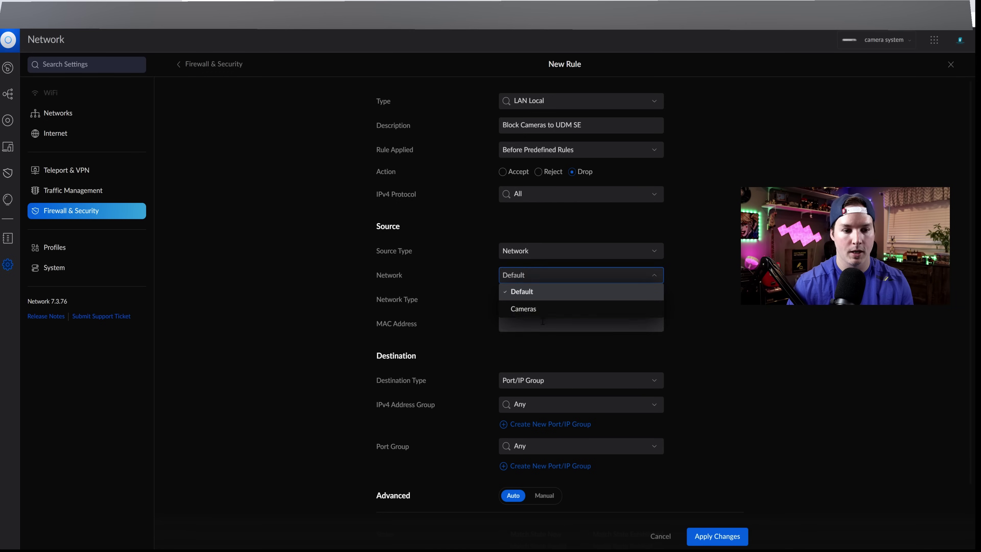
{"action": "left_click", "coordinate": [541, 308]}
{"action": "left_click", "coordinate": [562, 381]}
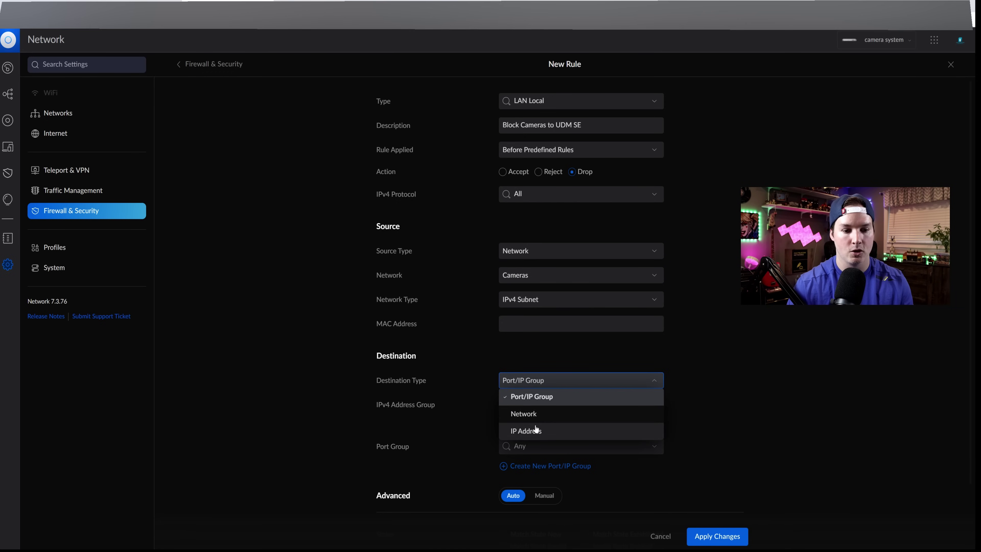
{"action": "left_click", "coordinate": [749, 389]}
{"action": "left_click", "coordinate": [580, 405]}
{"action": "scroll", "coordinate": [576, 423], "scroll_direction": "down", "scroll_amount": 1}
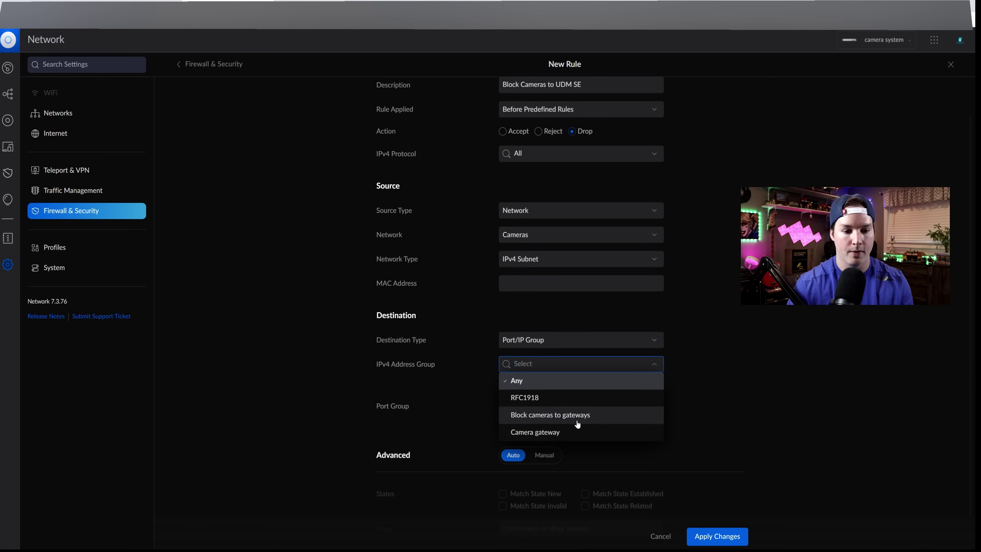
{"action": "left_click", "coordinate": [538, 435]}
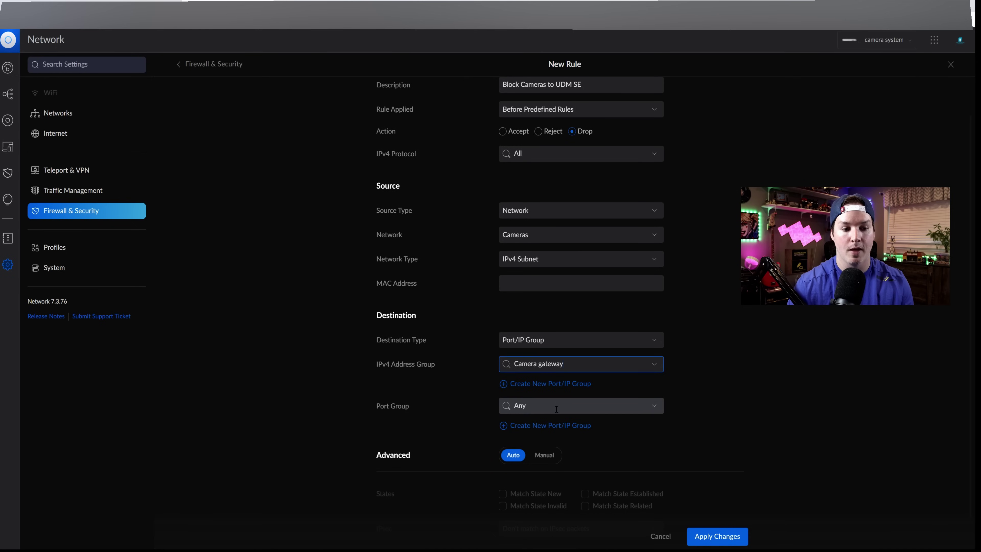
{"action": "left_click", "coordinate": [541, 406]}
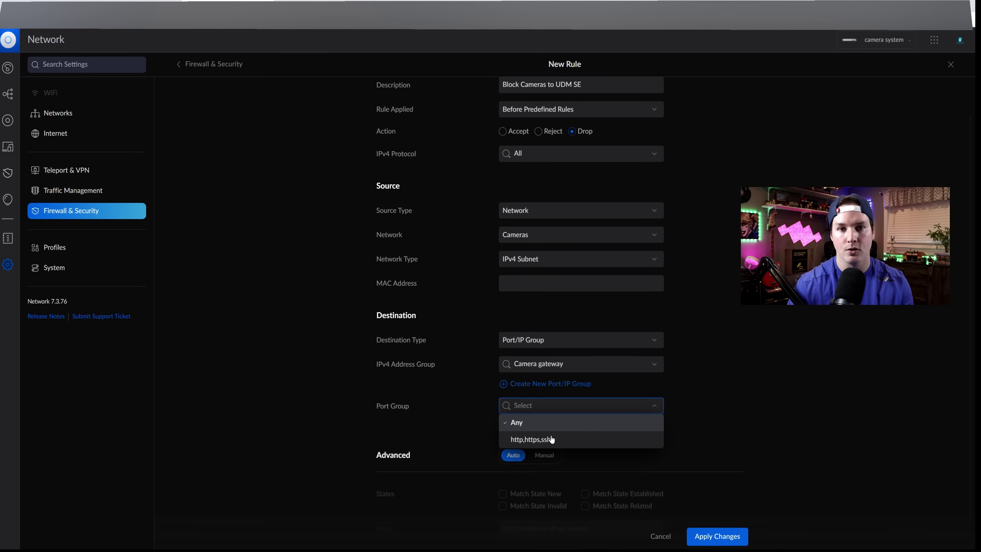
{"action": "left_click", "coordinate": [551, 439]}
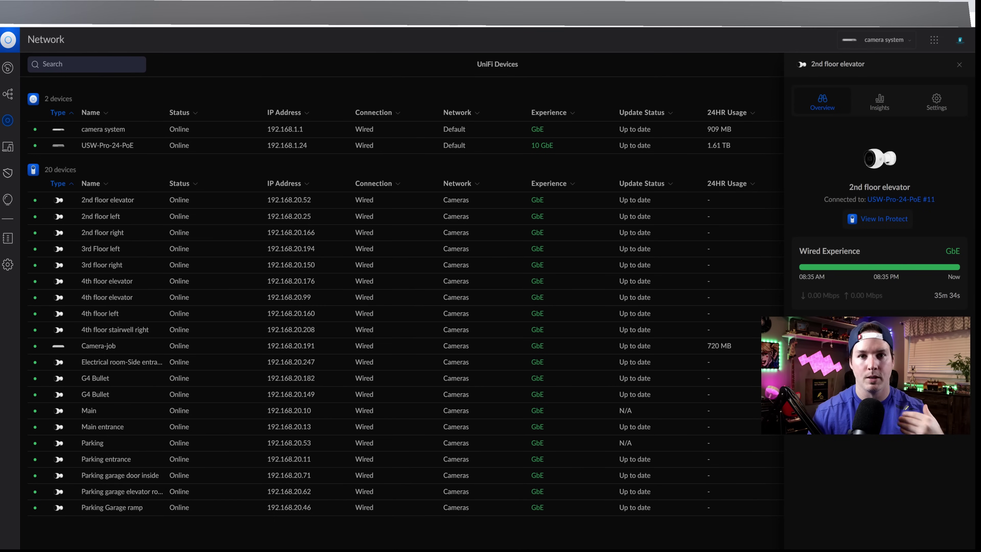
Step: Add the 2nd floor elevator camera's MAC address to the MAC list of USW-Pro-24-PoE port 11
{"action": "left_click", "coordinate": [903, 199]}
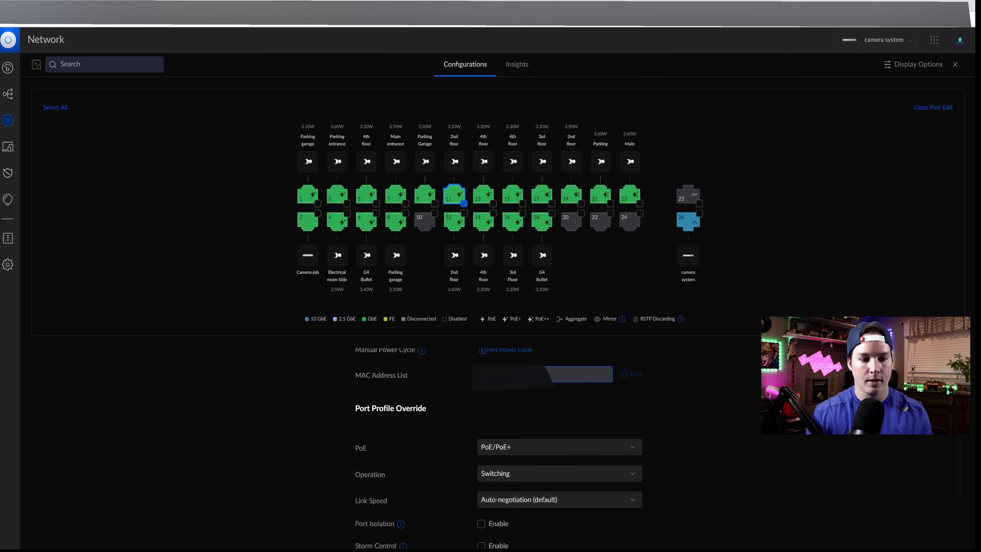
{"action": "left_click", "coordinate": [630, 374]}
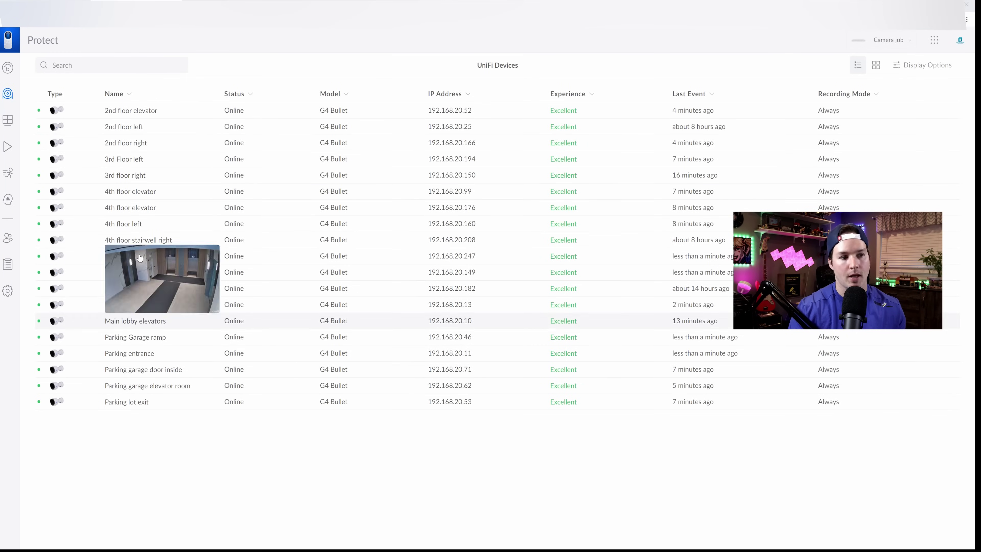
Step: Turn on High Frame Rate Mode (48 FPS) in the Front door camera's recording quality settings
{"action": "left_click", "coordinate": [166, 273]}
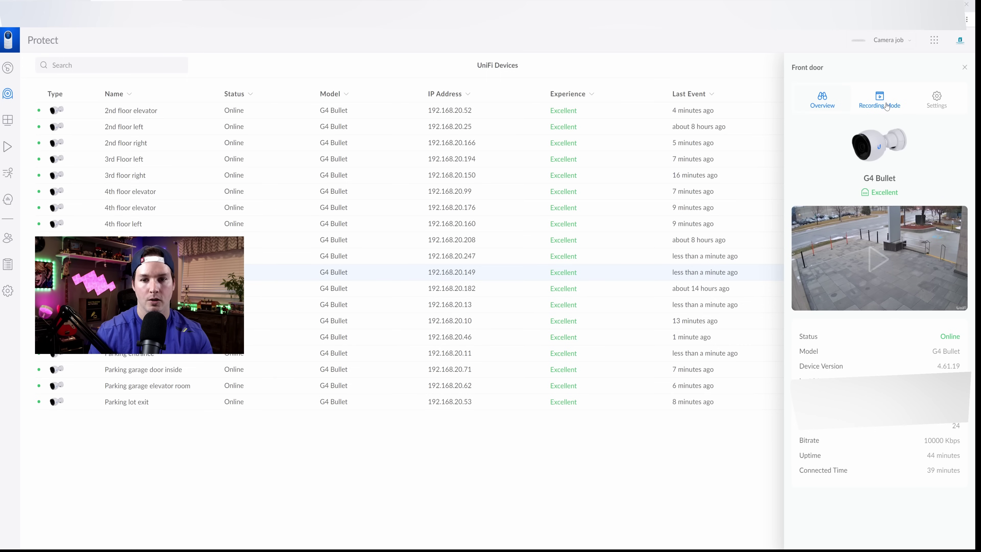
{"action": "left_click", "coordinate": [887, 107]}
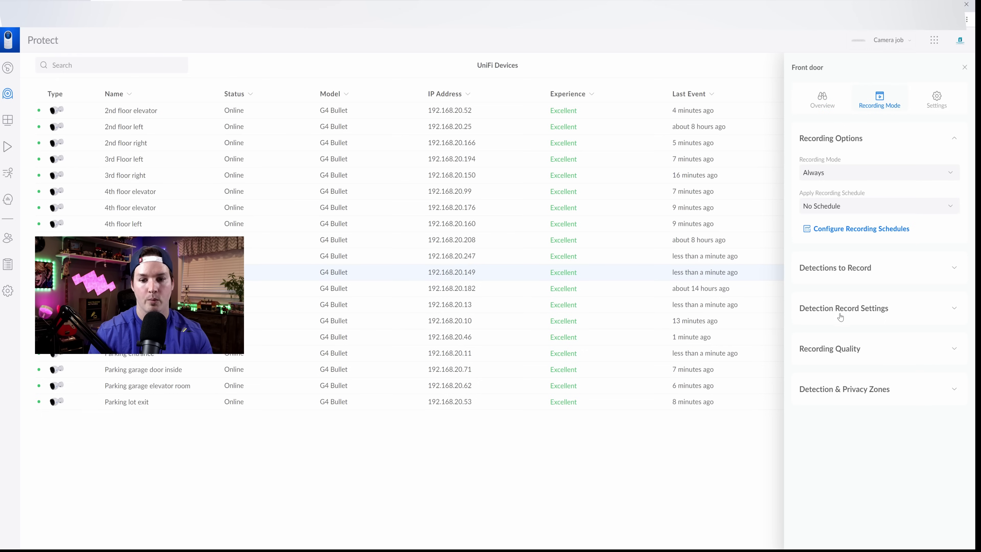
{"action": "left_click", "coordinate": [849, 350]}
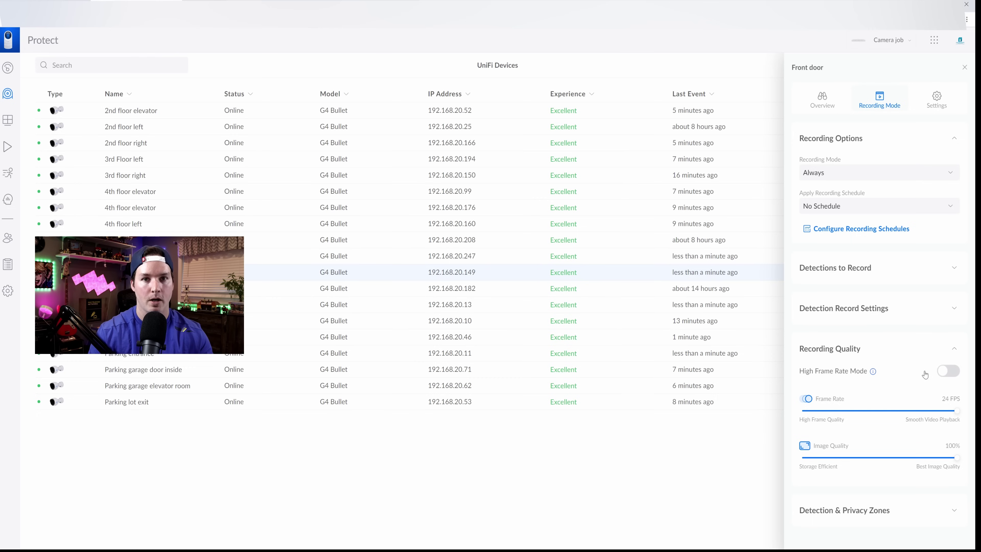
{"action": "left_click", "coordinate": [948, 371]}
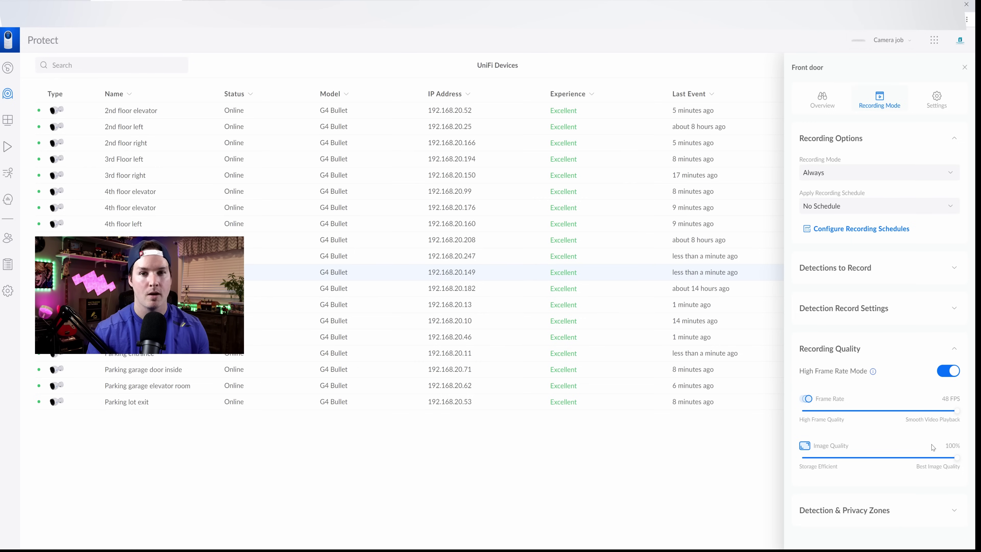
{"action": "left_click", "coordinate": [880, 514]}
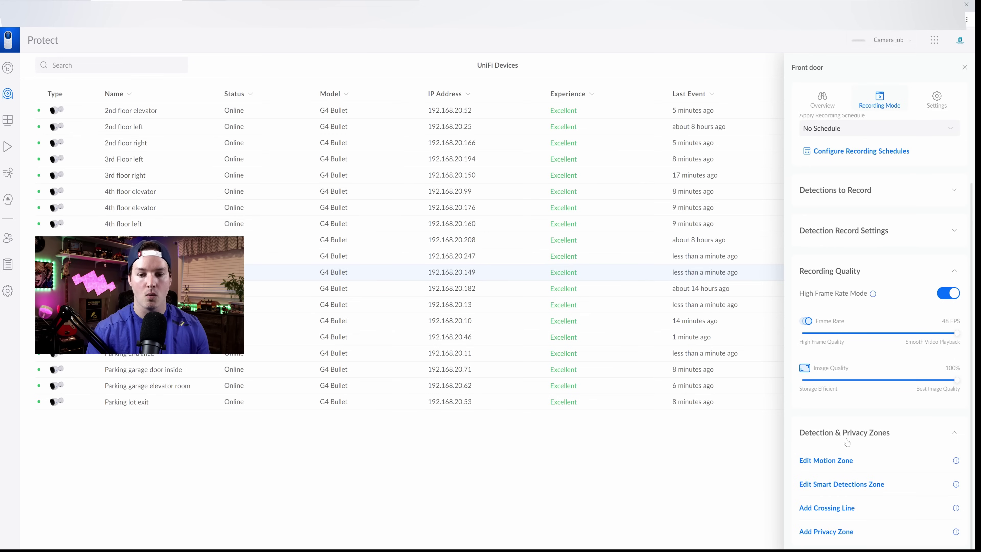
Step: Pull the Front door motion and smart detection zones off the street onto the entrance plaza
{"action": "left_click", "coordinate": [834, 460]}
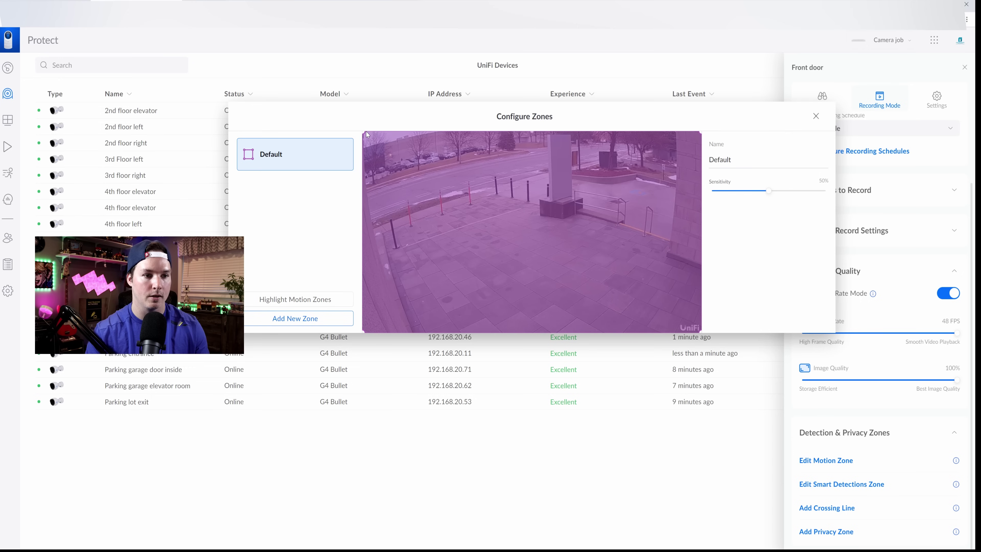
{"action": "left_click_drag", "start_coordinate": [365, 134], "coordinate": [377, 224]}
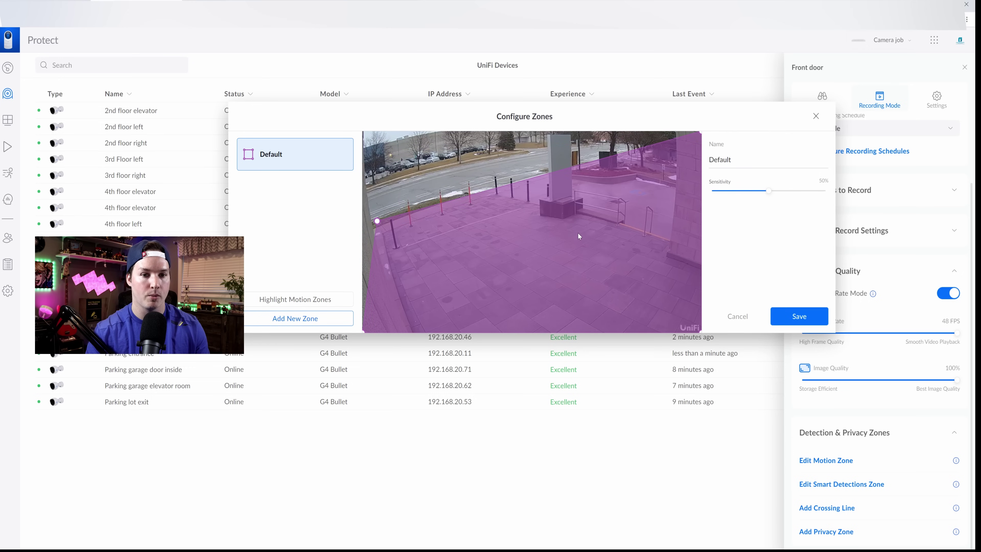
{"action": "left_click", "coordinate": [815, 316]}
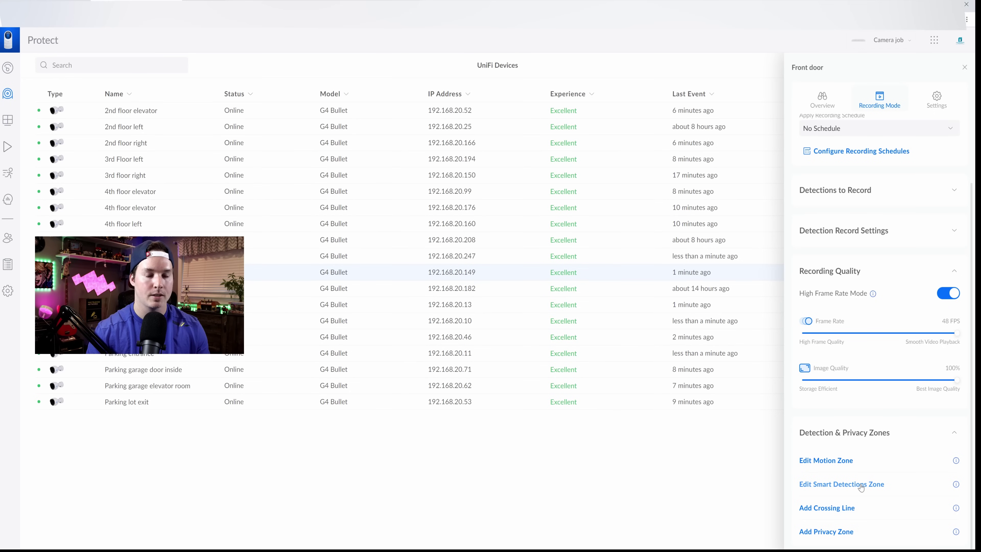
{"action": "left_click", "coordinate": [860, 489]}
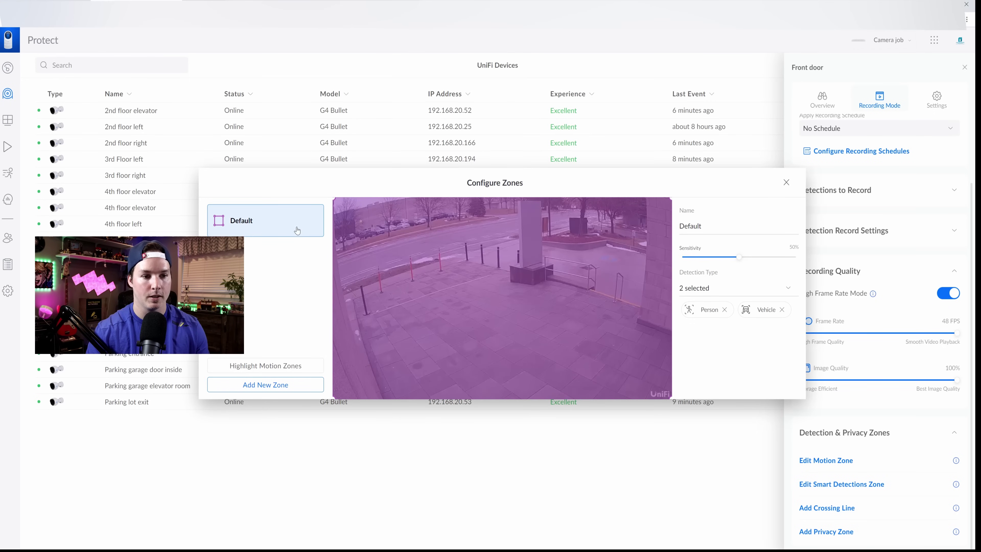
{"action": "left_click_drag", "start_coordinate": [334, 205], "coordinate": [346, 288]}
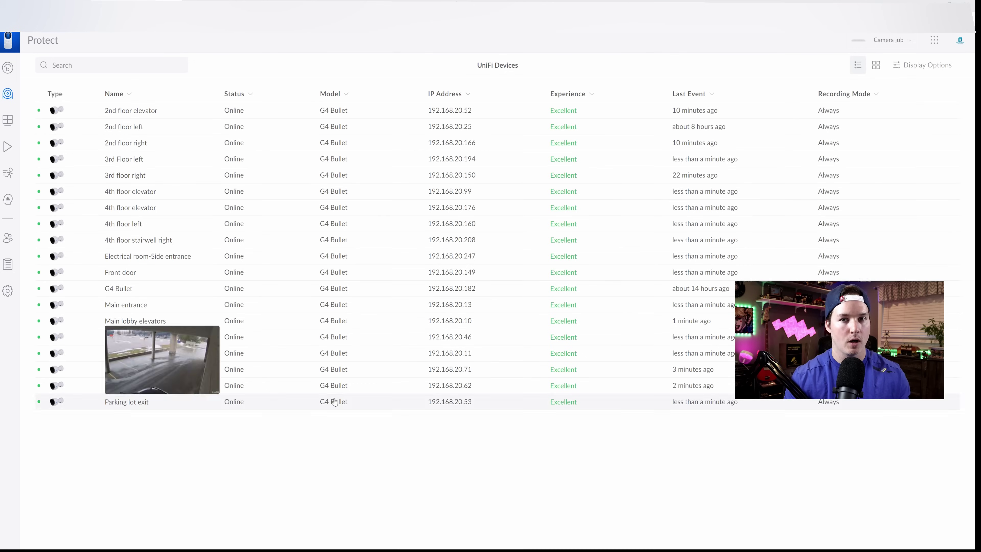
Step: Tick Low Latency Video under Other Configurations in the Protect general settings
{"action": "left_click", "coordinate": [8, 290]}
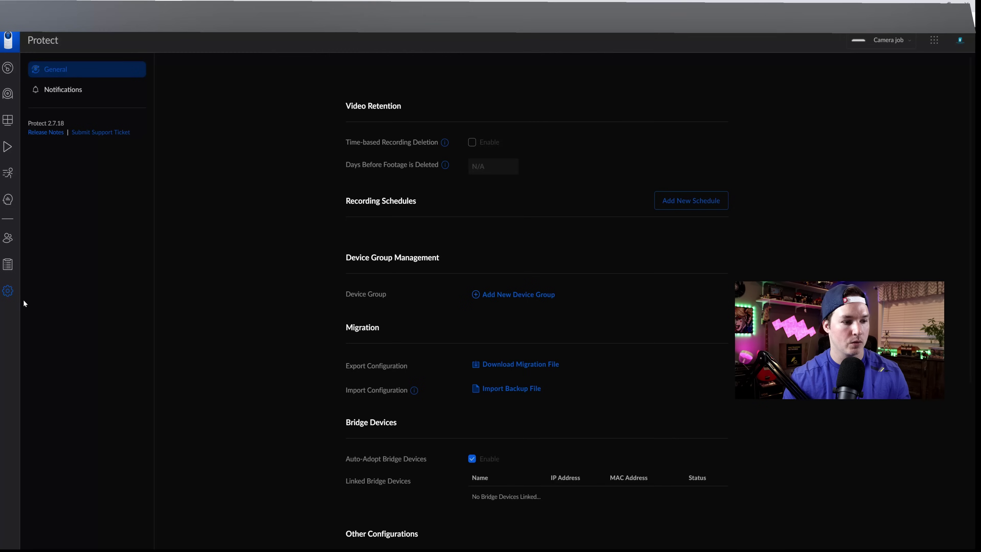
{"action": "scroll", "coordinate": [330, 342], "scroll_direction": "down", "scroll_amount": 6}
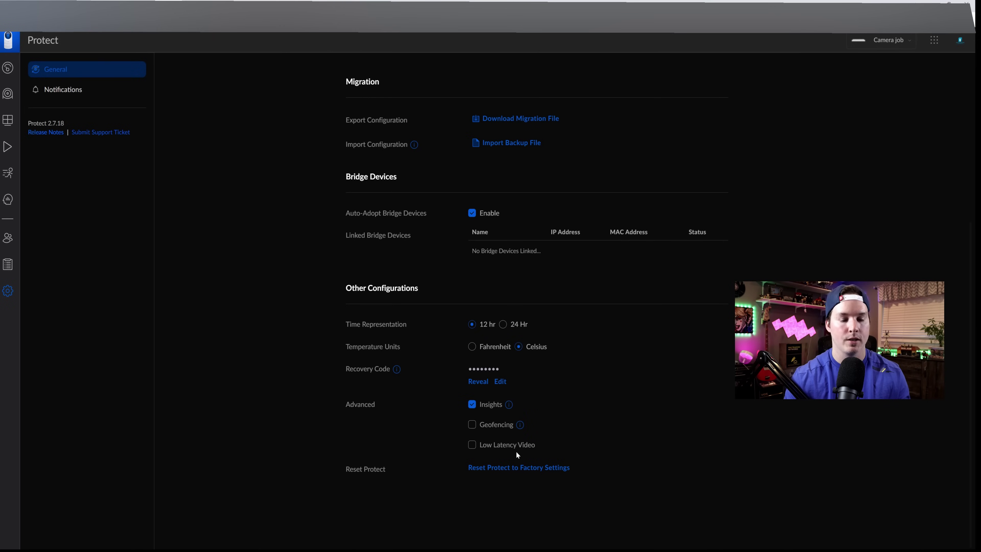
{"action": "left_click", "coordinate": [473, 446]}
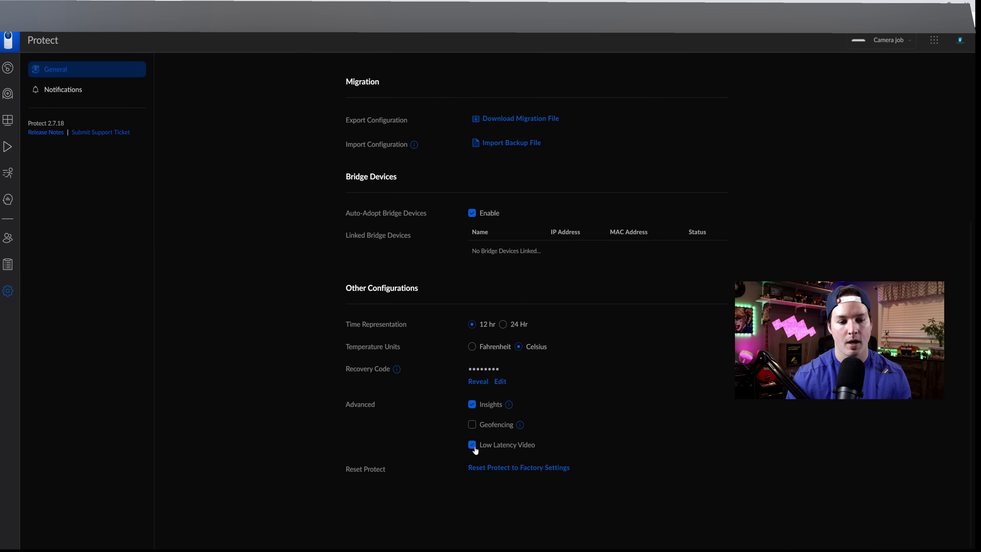